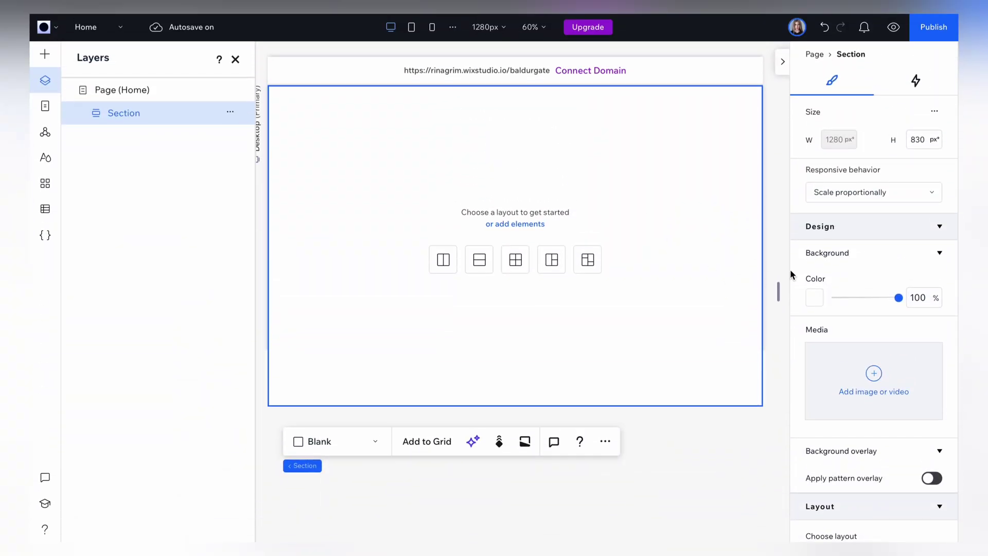
Apply backgorund.jpg from the media library as the section's background image.
click(886, 380)
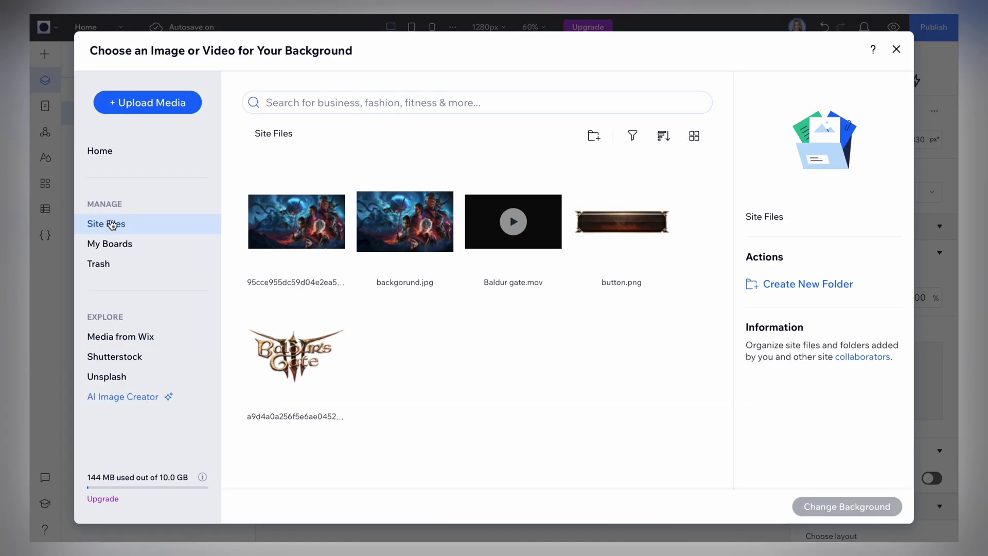
click(381, 242)
click(822, 505)
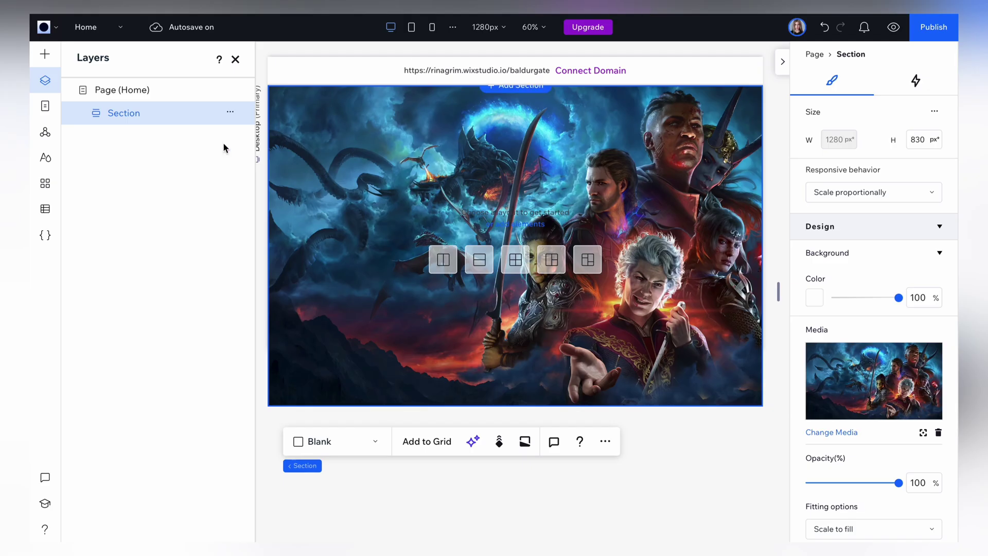
Add a Title to the hero and paste in the text 'IT'S PARTY TIME!'.
click(46, 58)
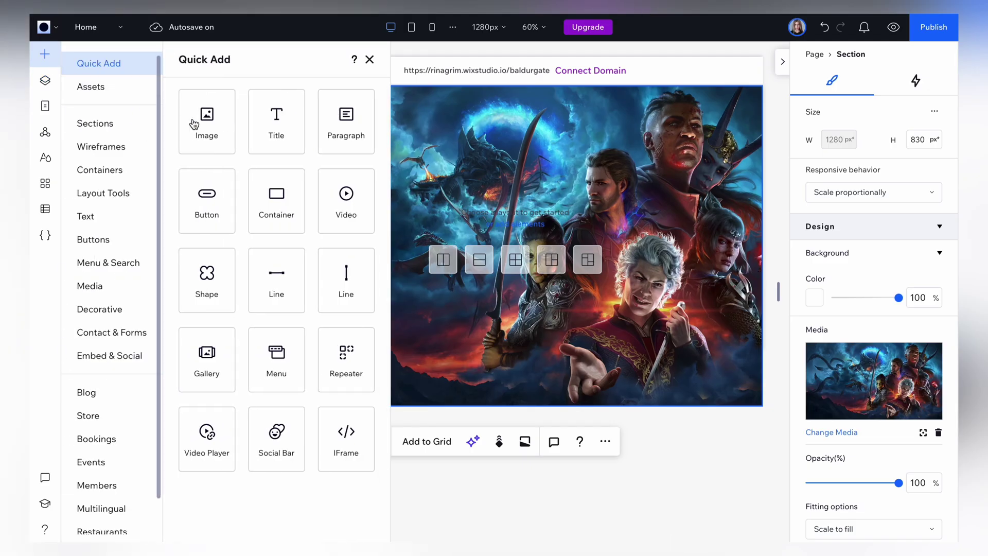
drag(277, 123, 342, 220)
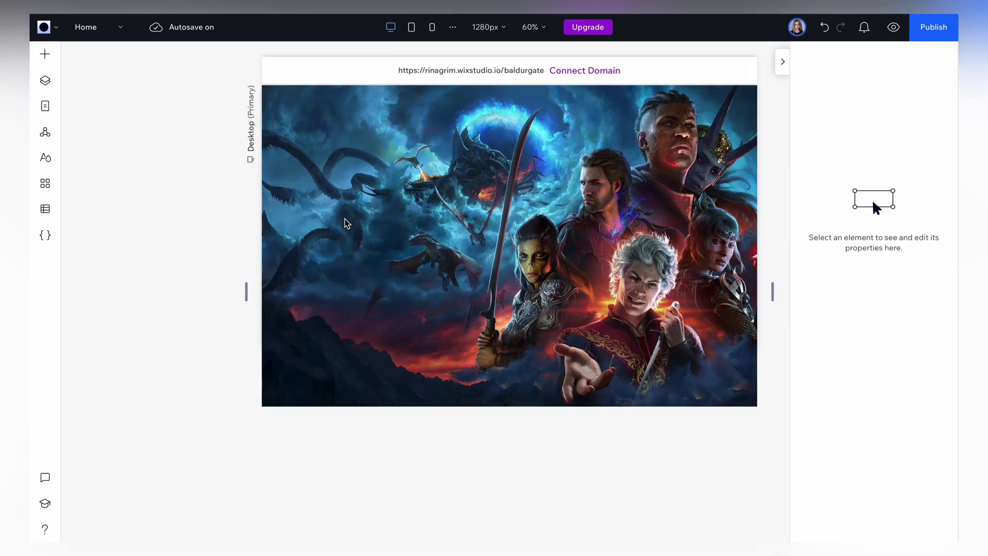
click(329, 168)
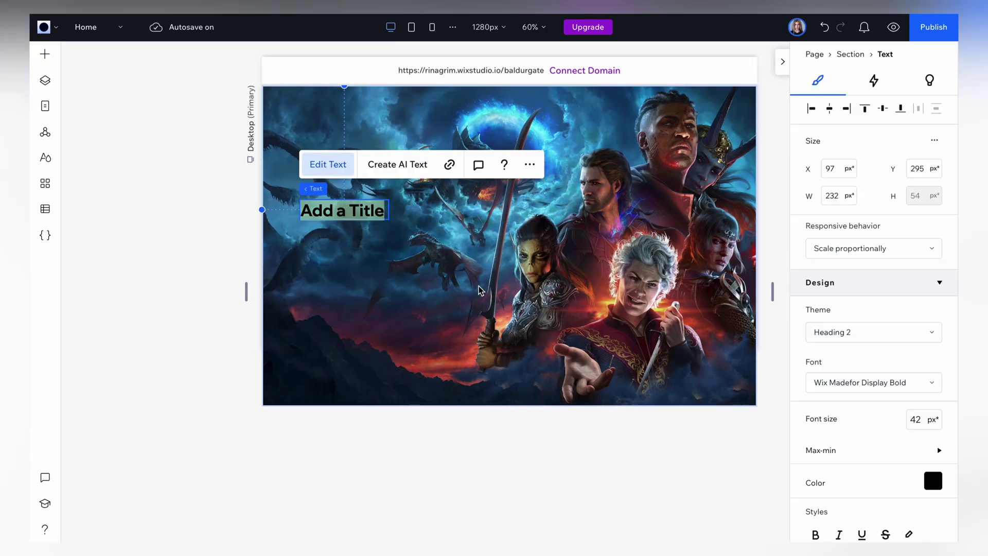
text(IT'S PARTY TIME!)
key(ctrl+a)
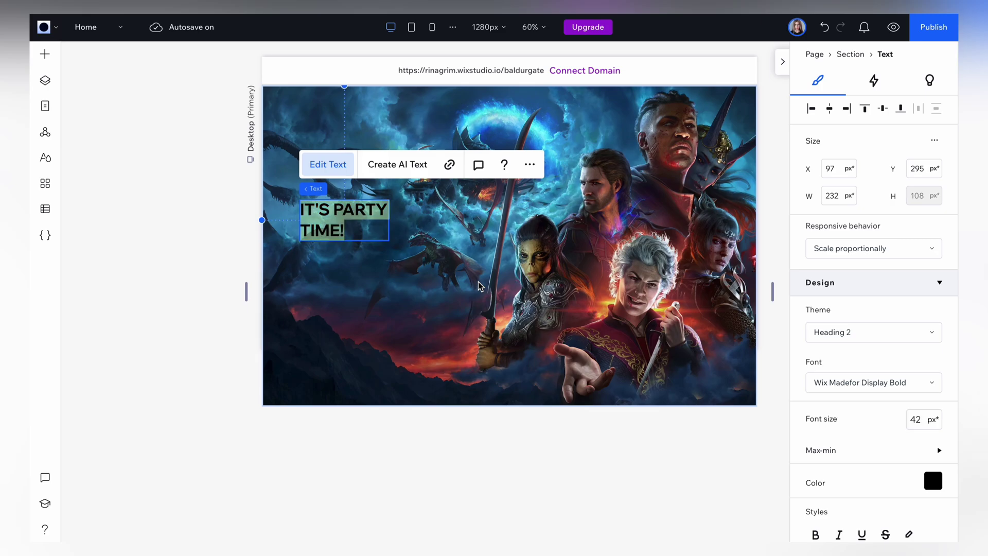
Colour the title light cream #FFE7B6 and set its font to Palatino Linotype.
click(932, 481)
click(820, 382)
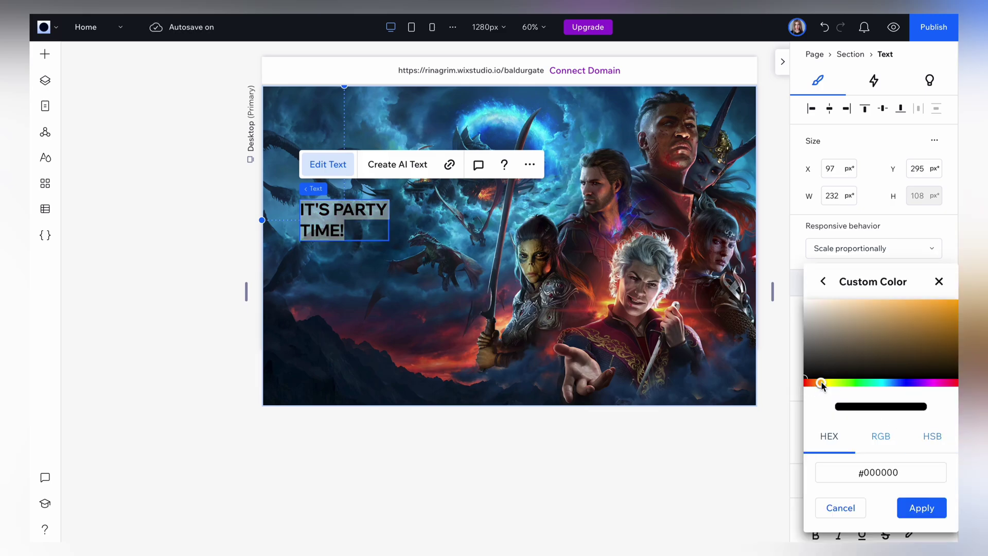
drag(844, 304, 849, 301)
click(934, 509)
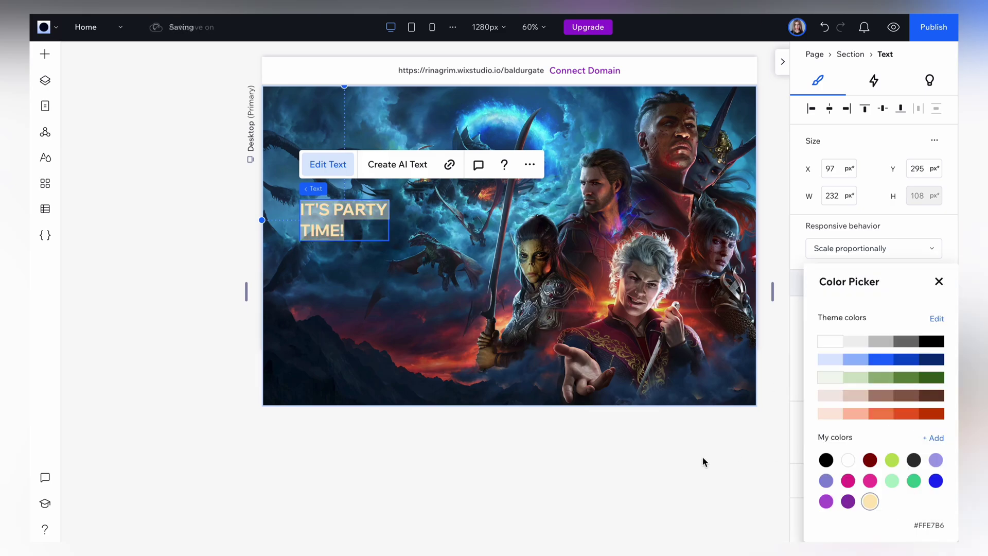
click(938, 282)
click(855, 381)
text(Pala)
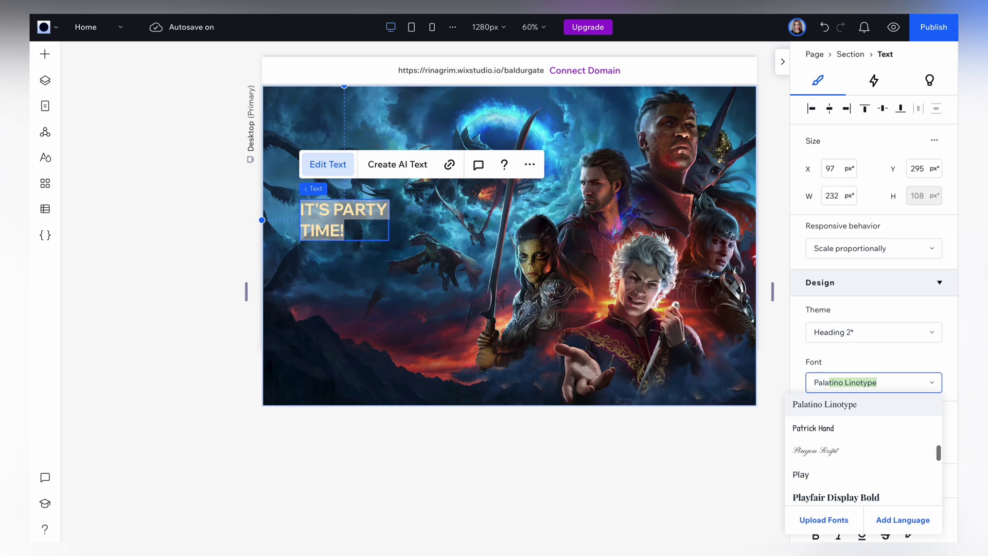
click(816, 411)
Make the title bold and widen its box so it fits on one line.
click(234, 267)
click(345, 221)
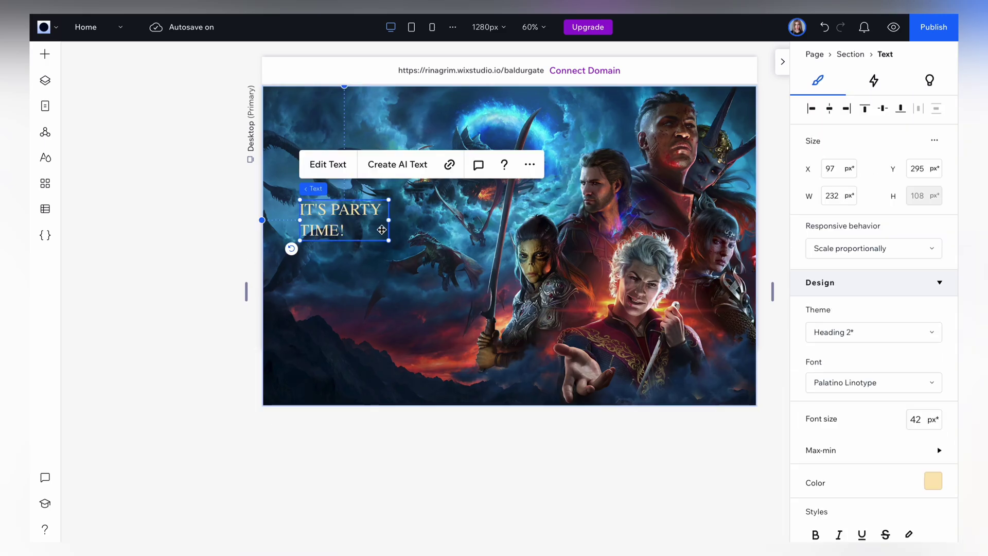
drag(389, 220, 435, 219)
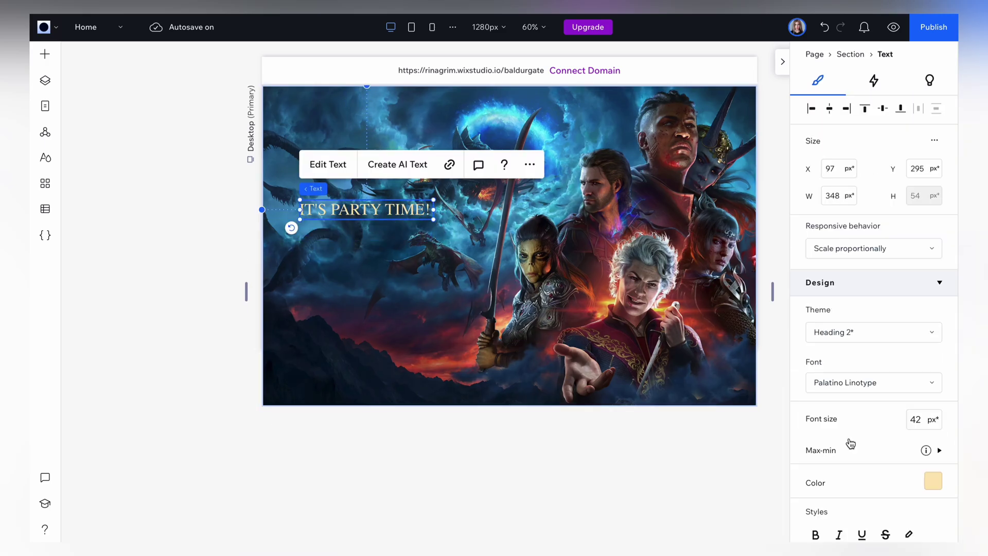
scroll(849, 441, down, 3)
click(816, 446)
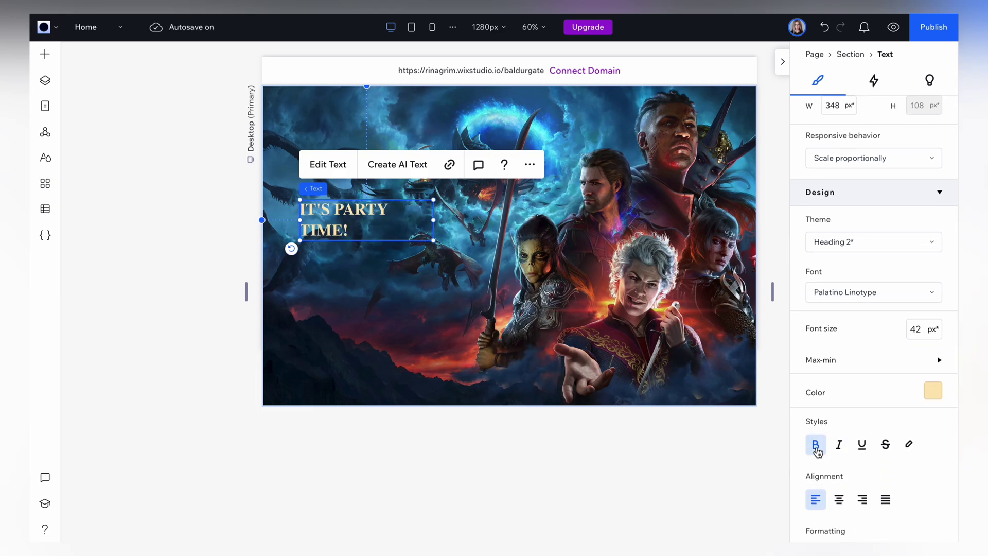
drag(433, 220, 442, 222)
Add a Paragraph, position it under the title and widen its box.
click(375, 436)
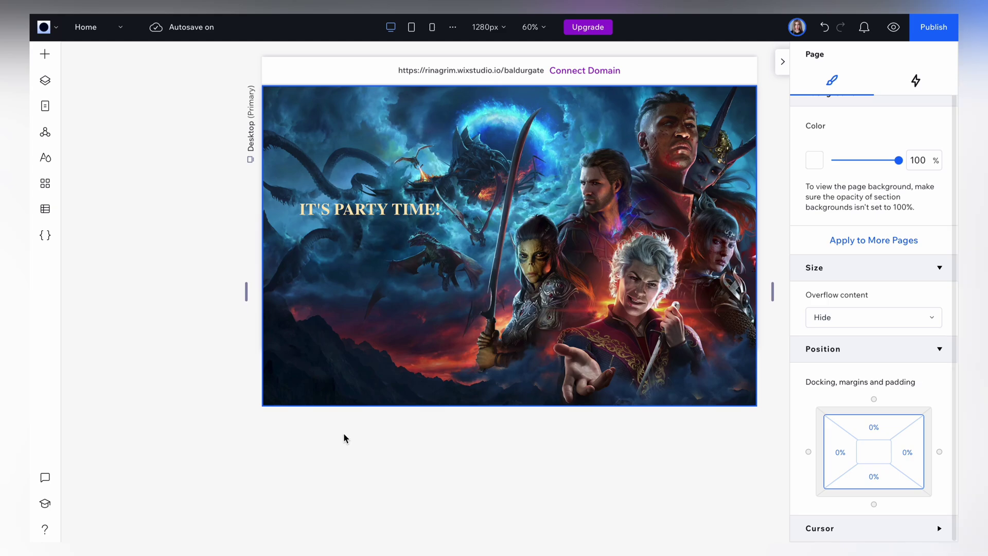
click(38, 66)
drag(364, 93, 426, 264)
drag(370, 287, 327, 255)
drag(388, 248, 437, 248)
Style the paragraph white, Palatino Linotype, at 18 px font size.
click(932, 483)
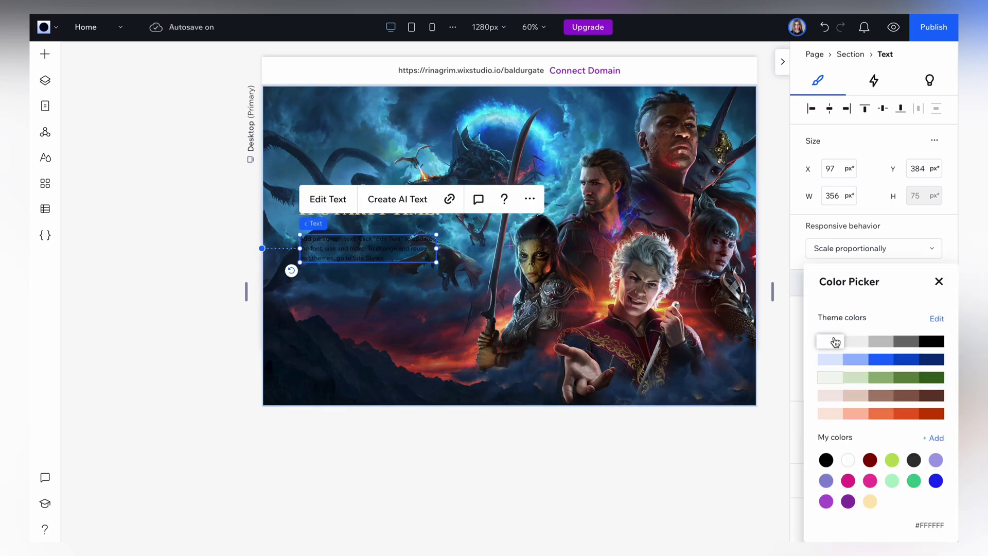
click(832, 342)
click(600, 451)
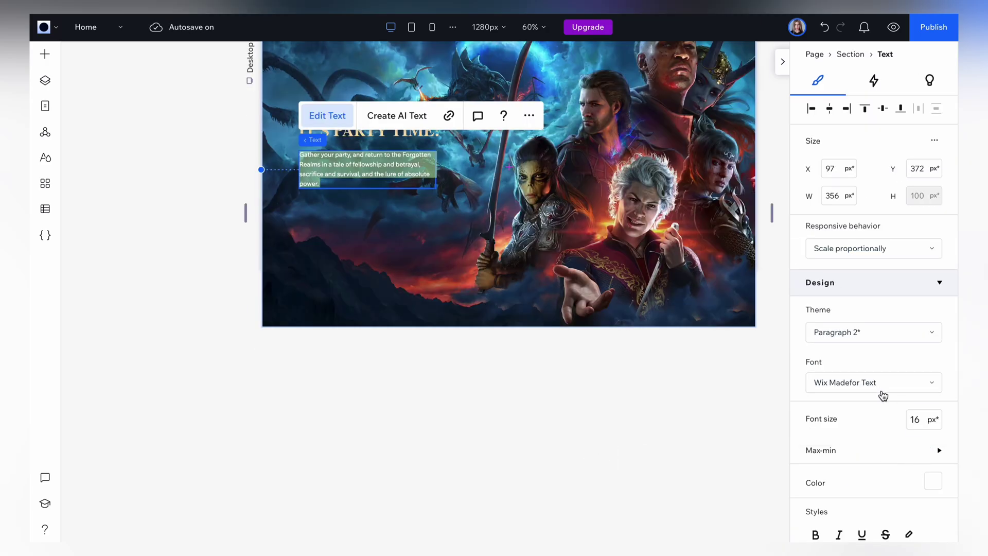
click(883, 395)
text(pal)
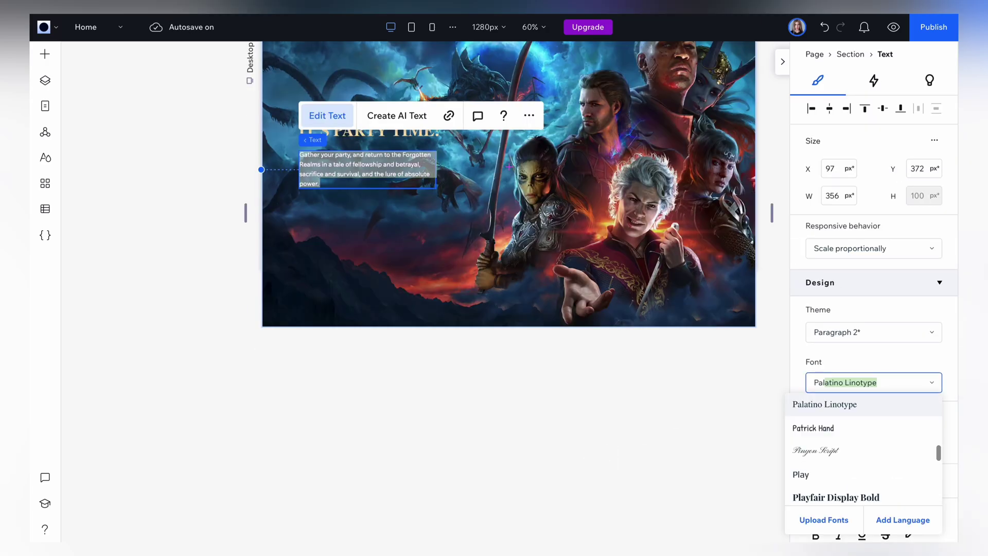
click(840, 405)
click(915, 419)
text(18)
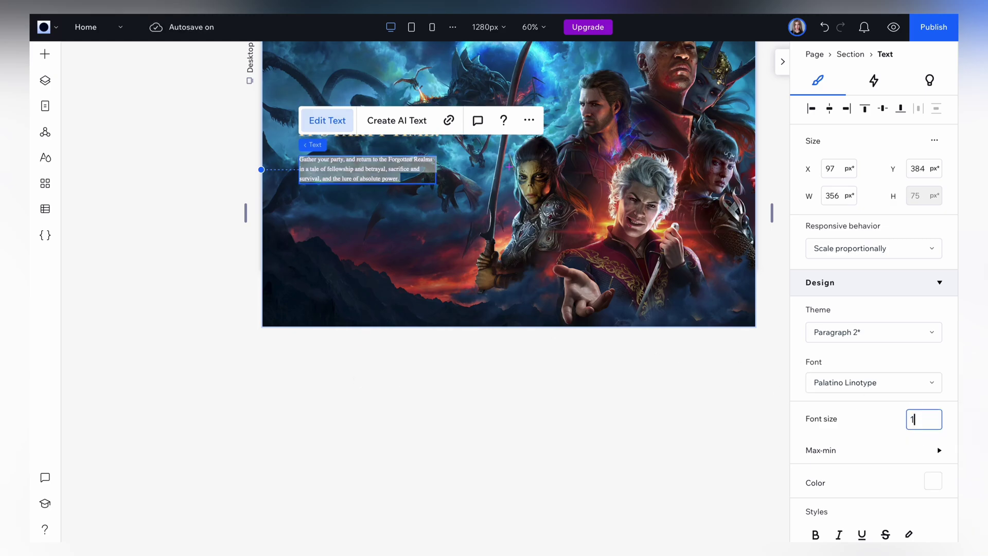
key(Return)
click(329, 380)
click(328, 181)
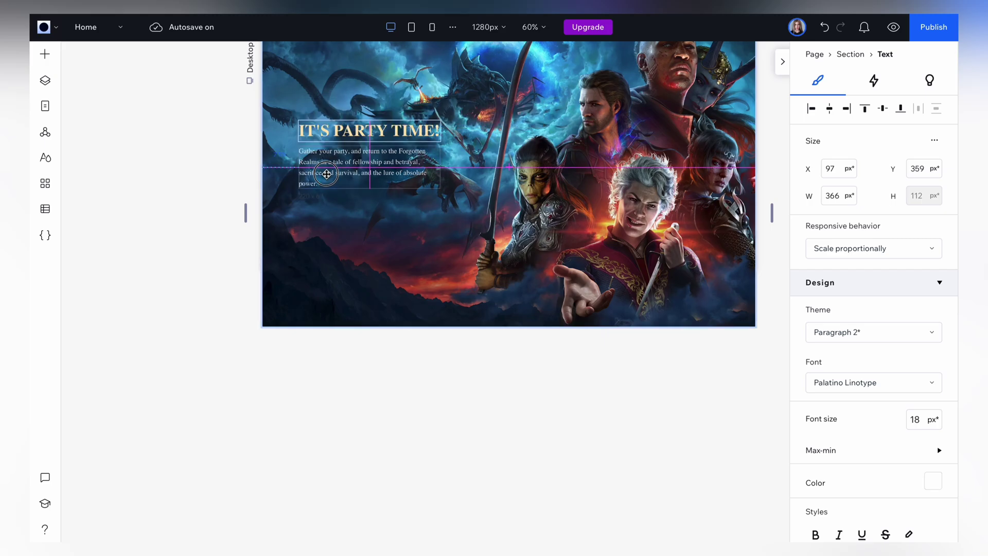
Add an image to the hero, shrink its height to 87 px and widen it.
click(433, 441)
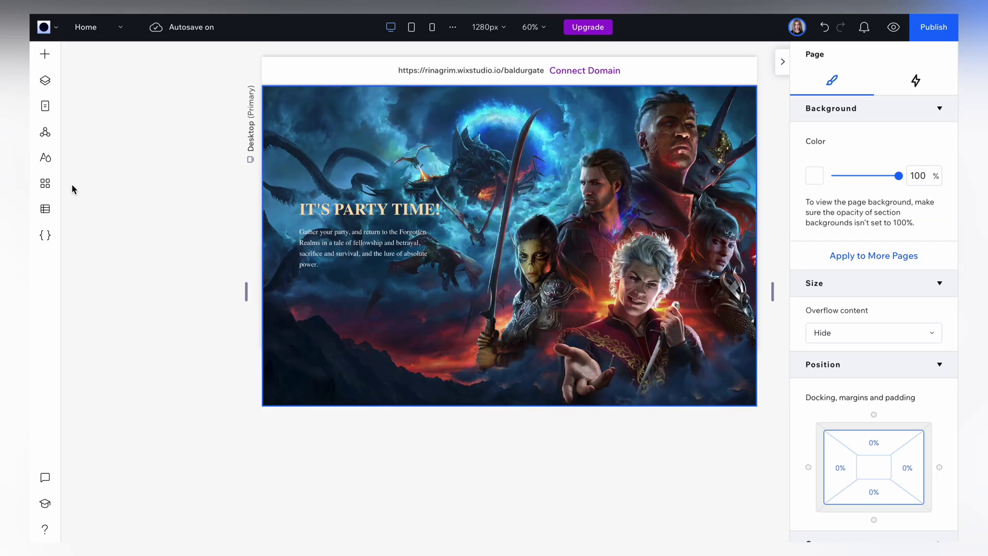
click(45, 54)
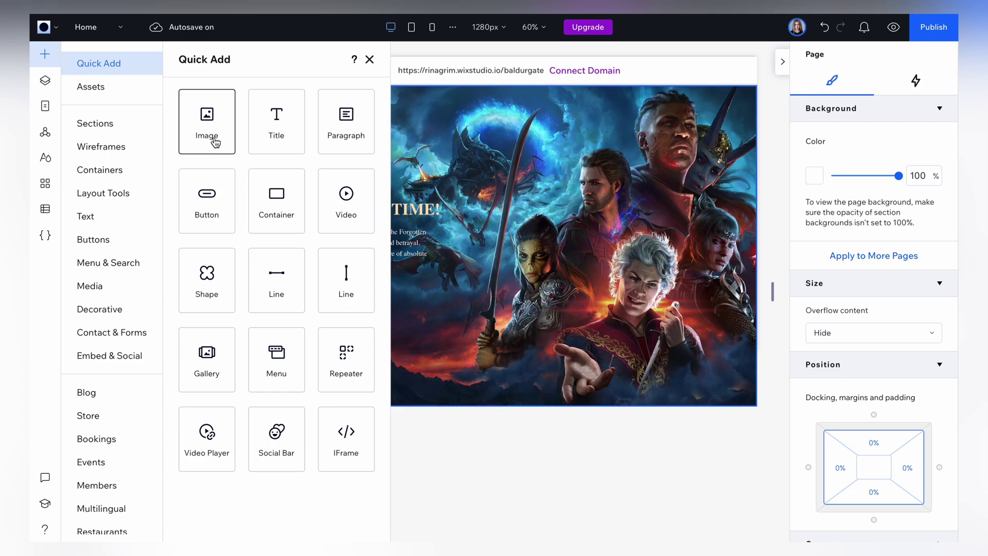
drag(207, 131, 357, 318)
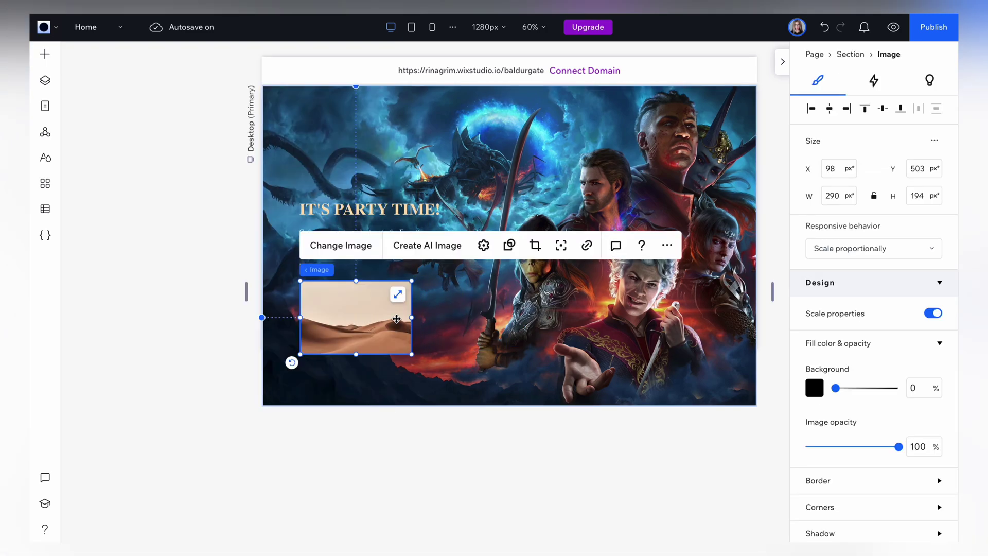
drag(358, 355, 356, 313)
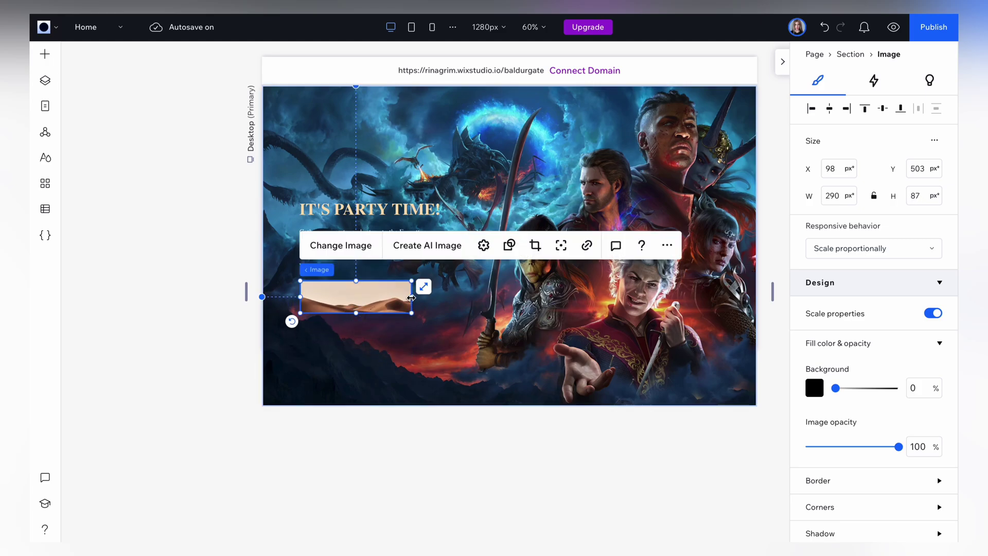
drag(411, 297, 368, 305)
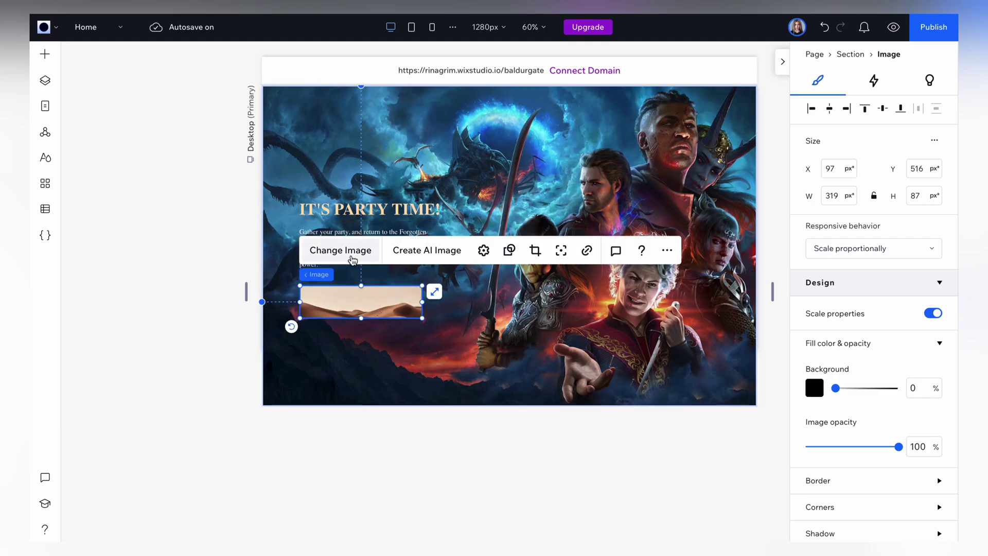
Swap in button.png, size it to about 300 × 79 px, and move it under the paragraph.
click(352, 260)
click(860, 506)
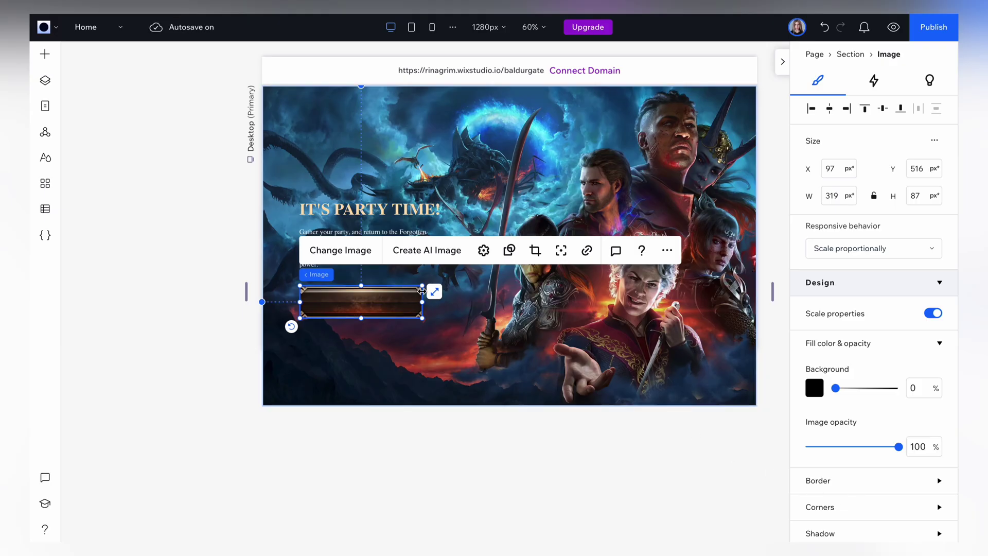
drag(422, 291, 416, 306)
click(328, 438)
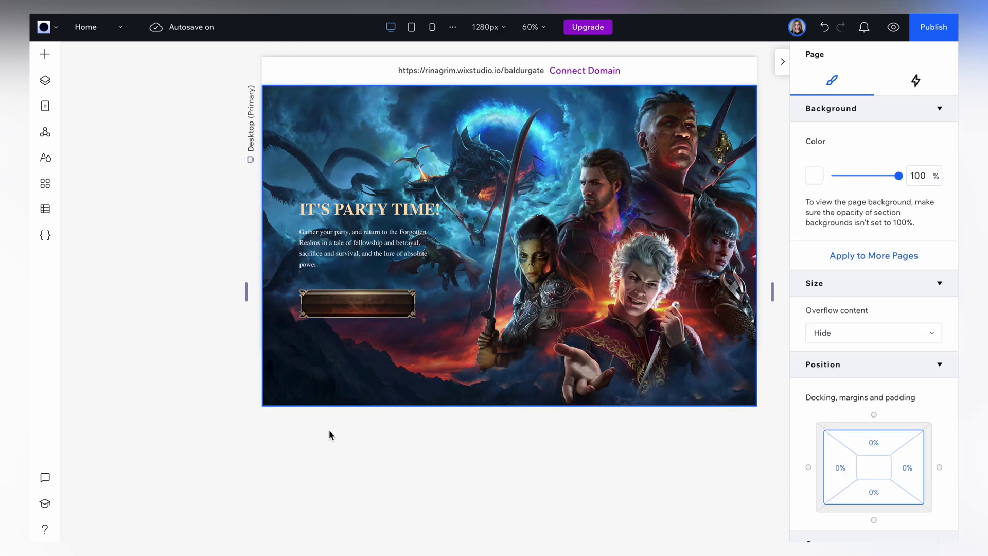
click(351, 303)
click(351, 304)
drag(350, 303, 352, 307)
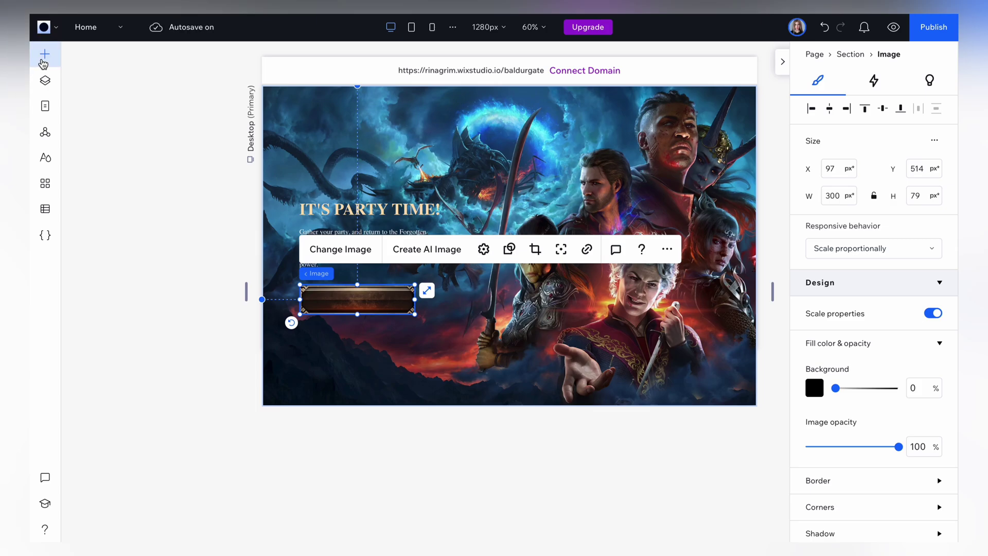
Add a Title onto the frame image and type 'Get Started'.
click(43, 63)
drag(276, 121, 359, 302)
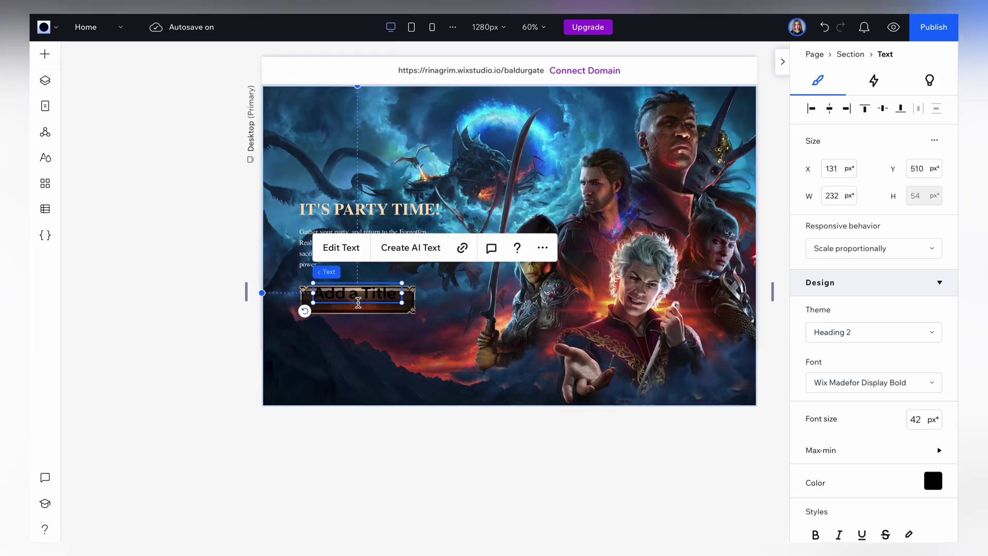
click(341, 248)
text(Get S)
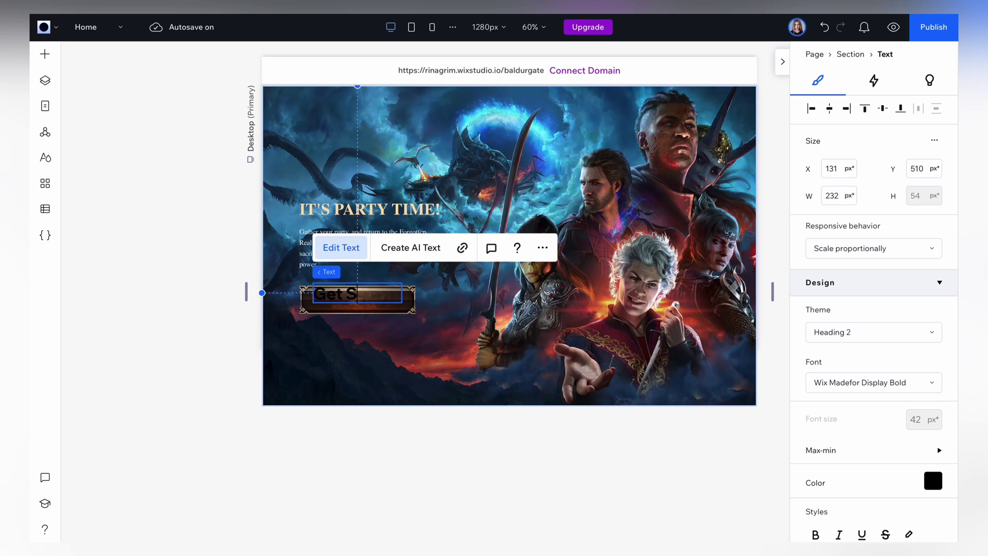
text(tarted)
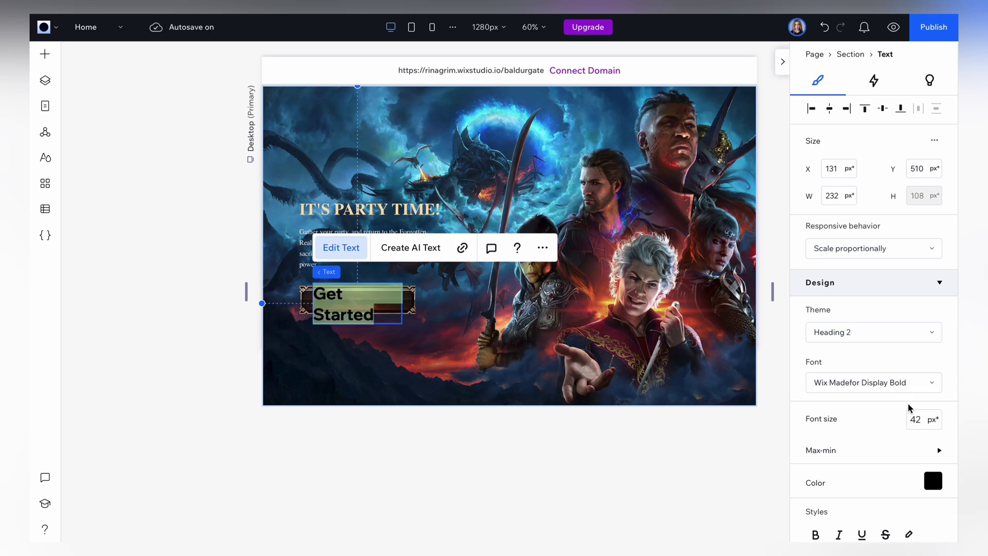
Set the Get Started text to Palatino Linotype, white, at 27 px.
click(906, 383)
text(Pal)
click(877, 410)
click(933, 481)
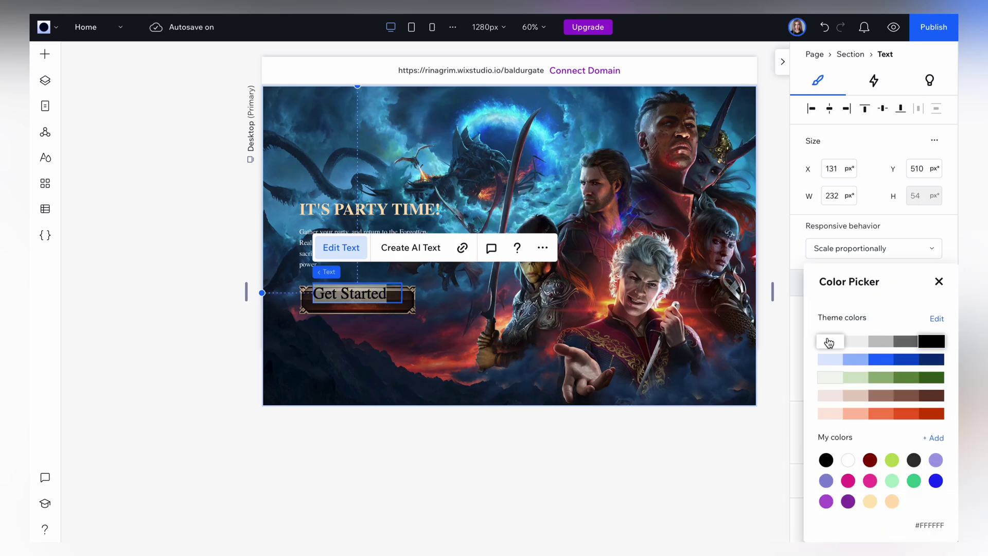
click(829, 341)
click(942, 282)
click(916, 421)
text(18)
key(Return)
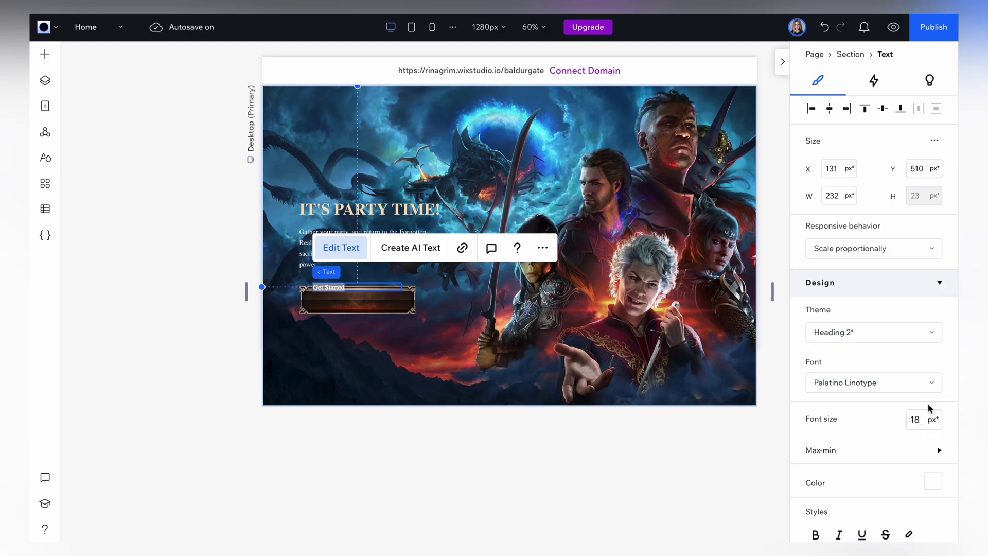
text(27)
key(Return)
Centre the Get Started text on the frame and select both together.
click(170, 304)
drag(408, 302, 379, 301)
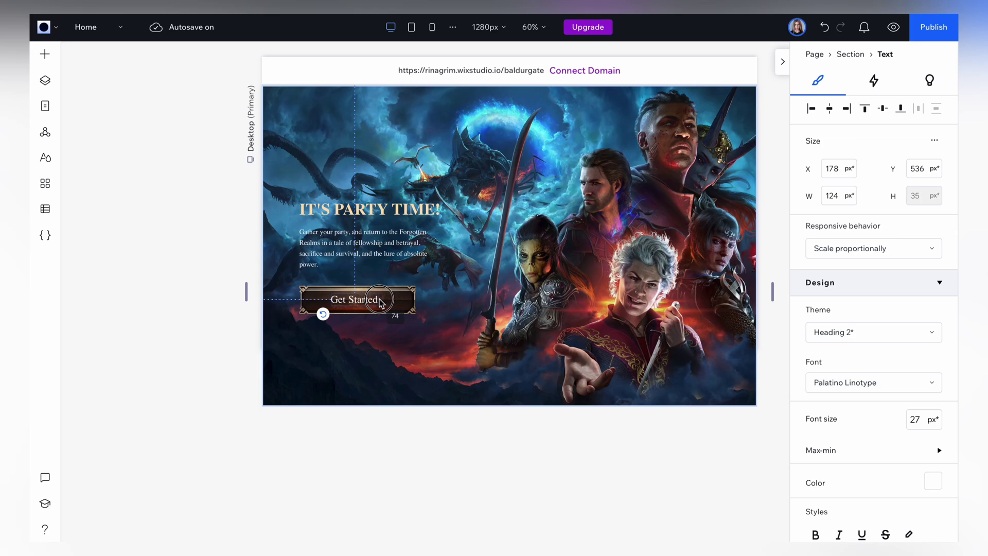
click(452, 436)
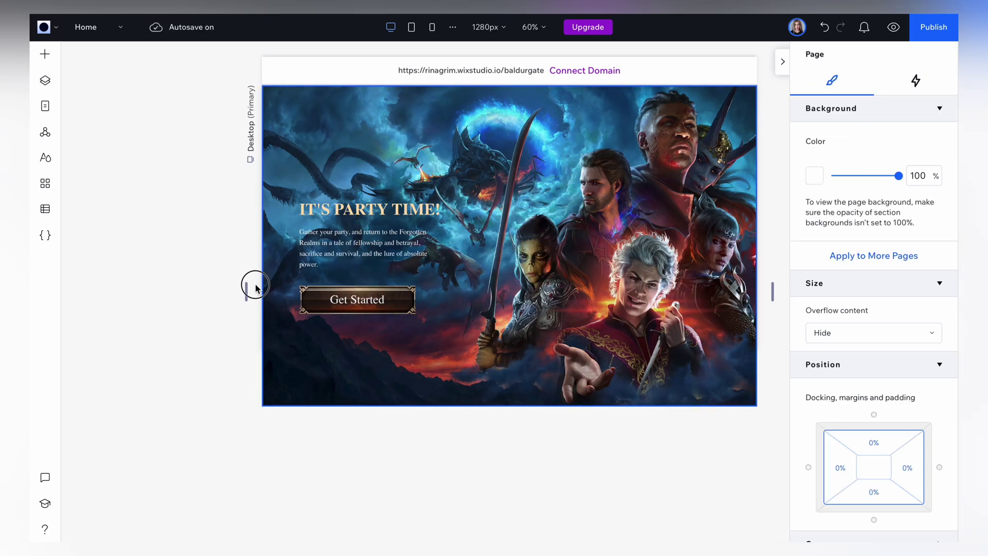
drag(256, 288, 433, 338)
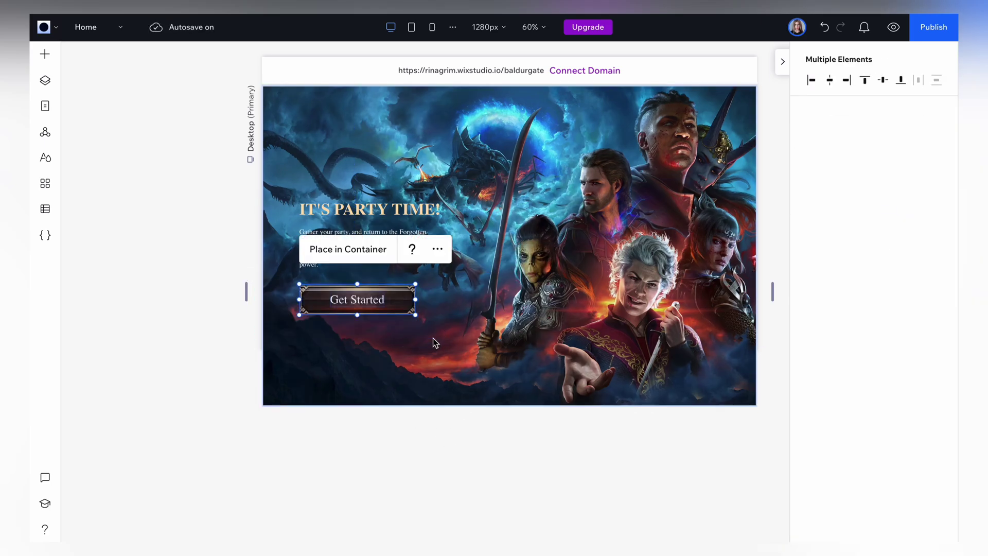
Place the text and frame in one container and rename it 'Button' in Layers.
click(358, 247)
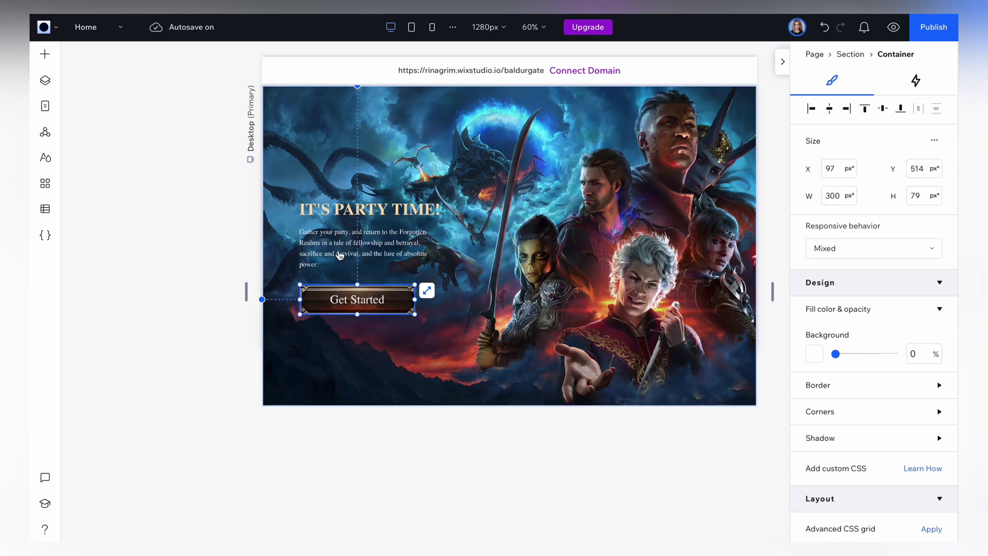
click(44, 82)
double_click(175, 137)
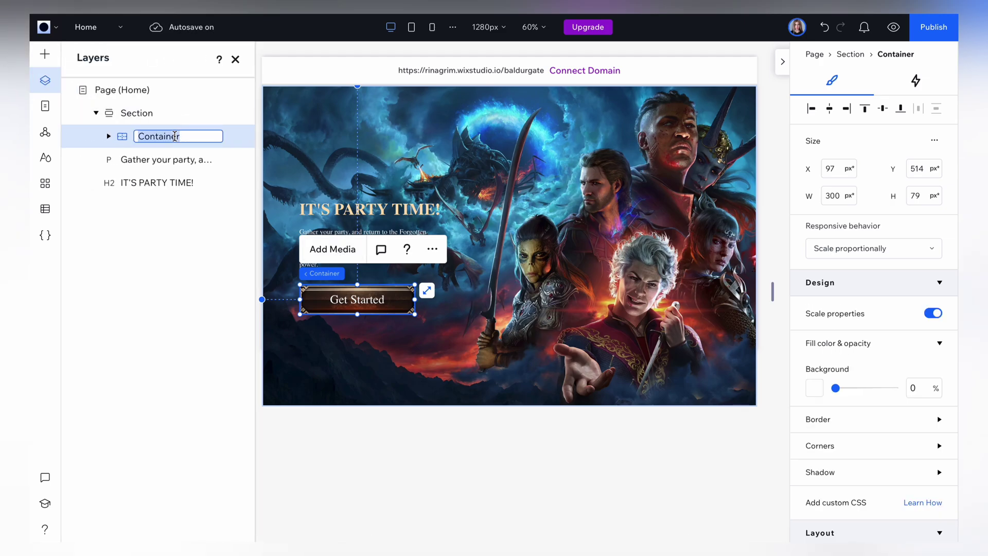
text(Button)
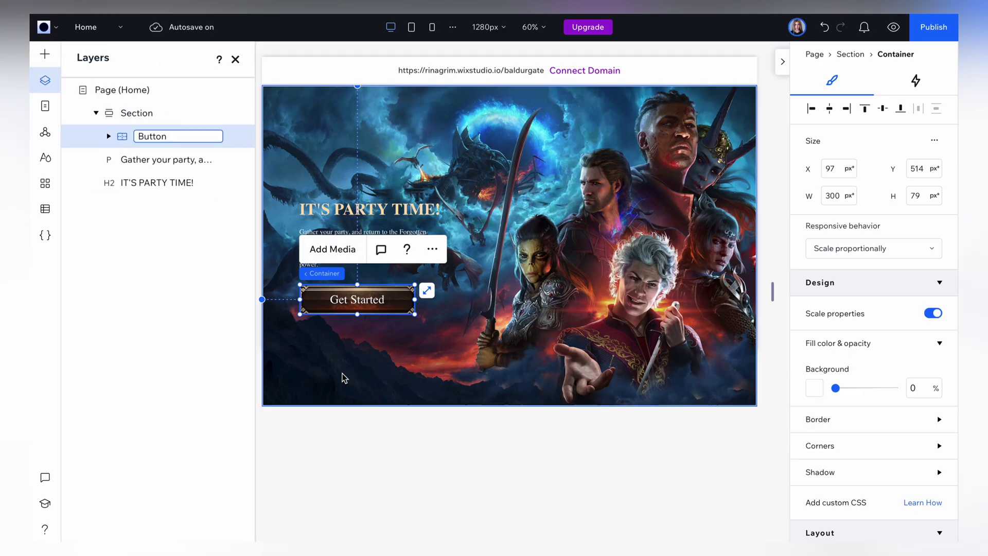
click(405, 461)
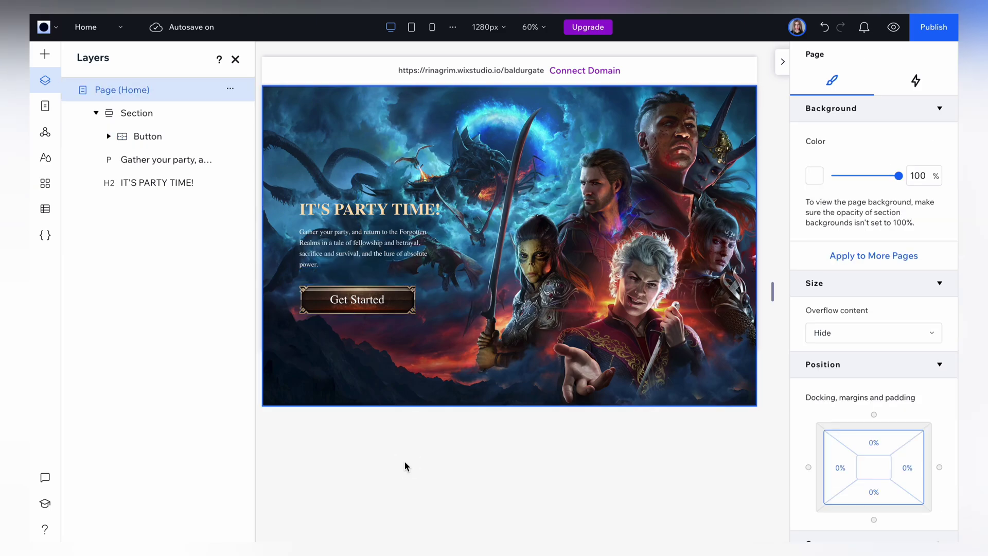
Add a new image above the title and replace it with the Baldur's Gate logo.
click(235, 59)
click(45, 54)
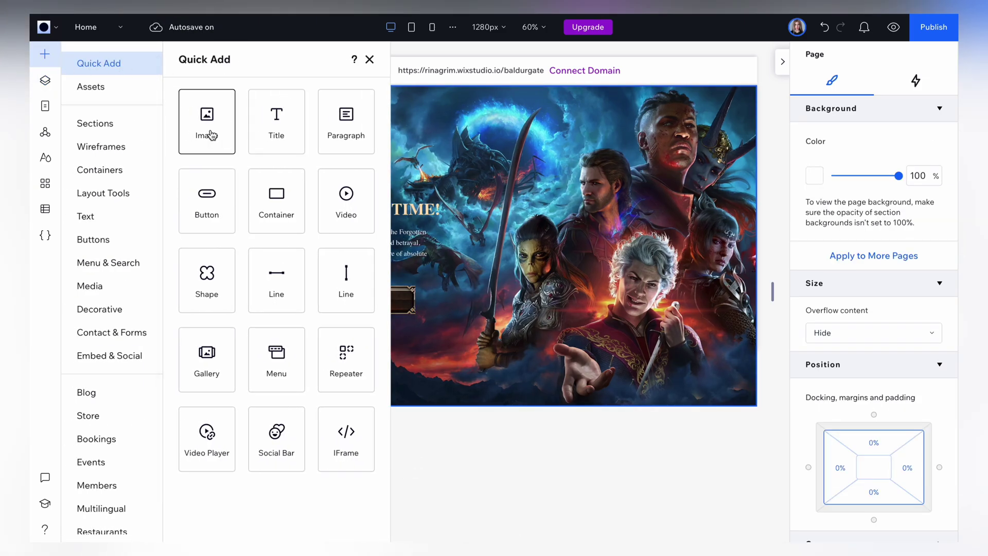
drag(214, 122, 354, 156)
click(338, 223)
click(295, 353)
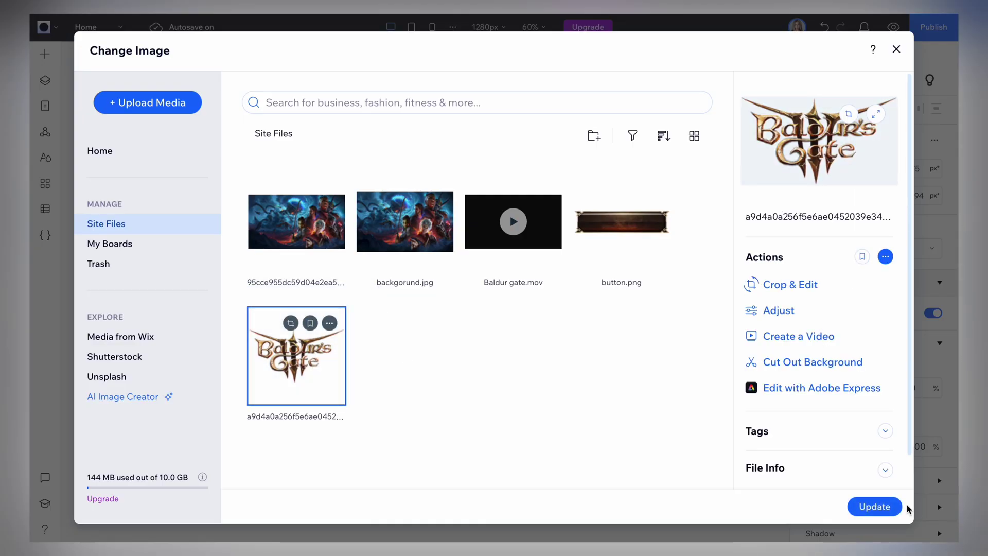
click(874, 506)
Resize the logo to about 247 × 153 px and position it above the title.
drag(409, 152, 417, 155)
drag(414, 115, 392, 134)
drag(344, 159, 346, 145)
drag(216, 177, 451, 359)
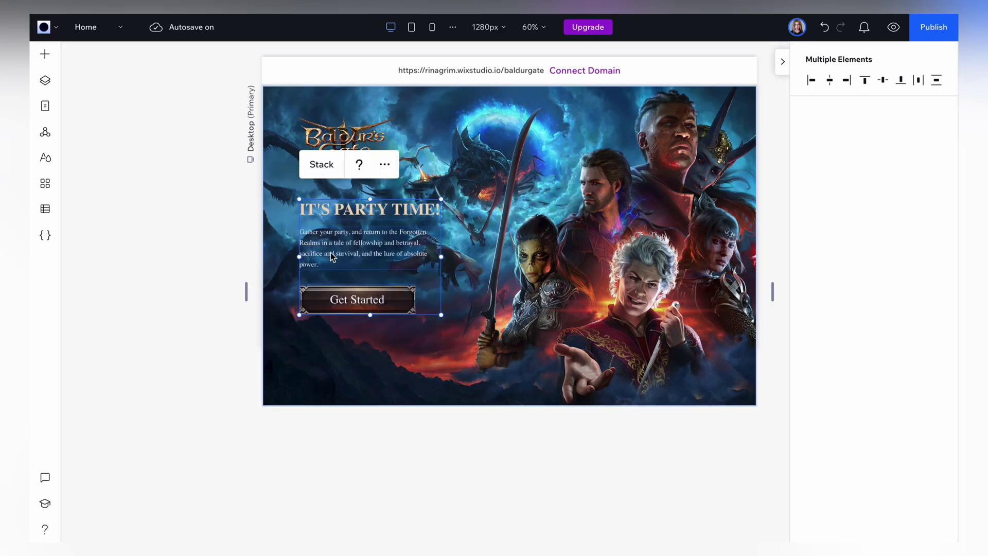
Stack the title, paragraph and button vertically, then add a new container to the hero.
click(322, 170)
click(434, 430)
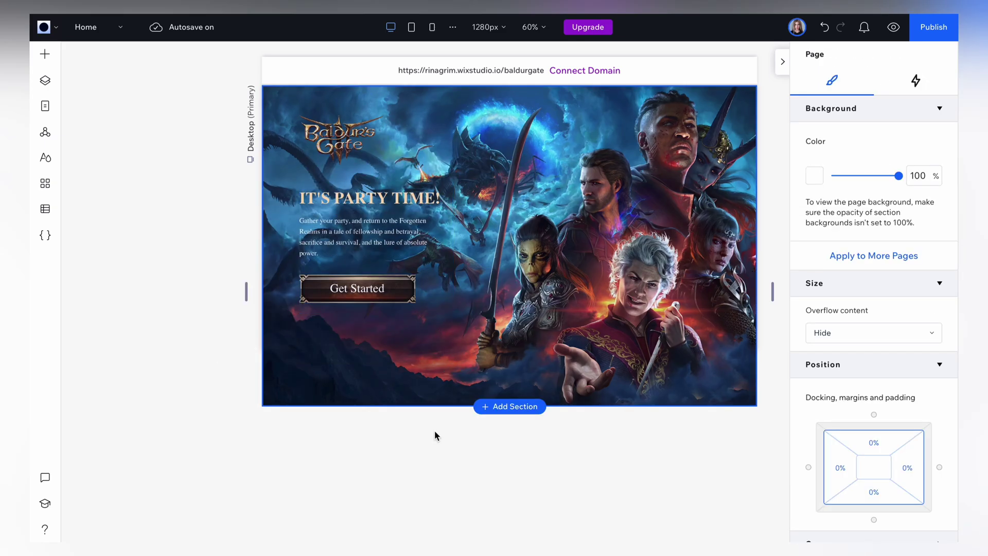
click(47, 55)
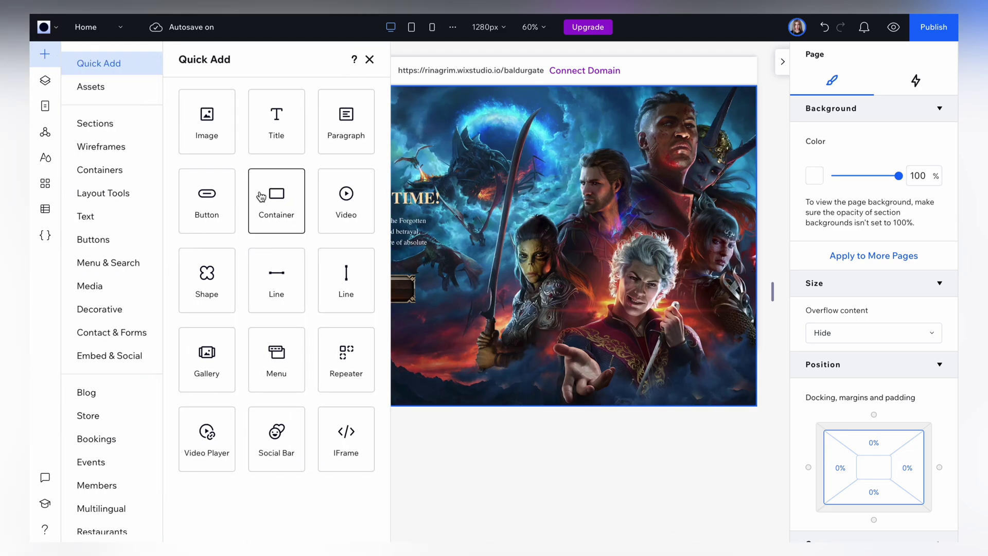
drag(276, 191, 527, 187)
Stretch the container to fill the section and move it below Image in Layers.
click(575, 181)
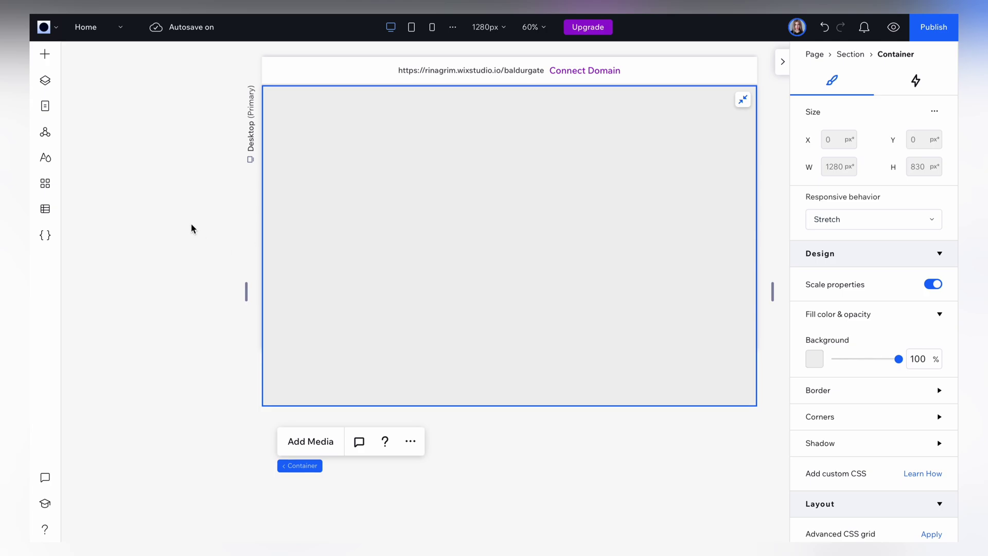
click(51, 90)
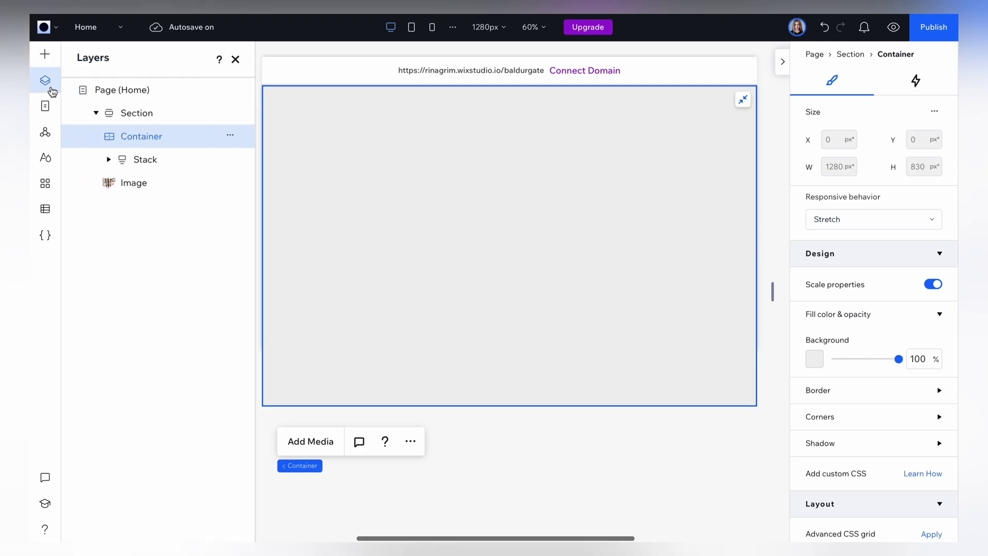
drag(143, 137, 144, 188)
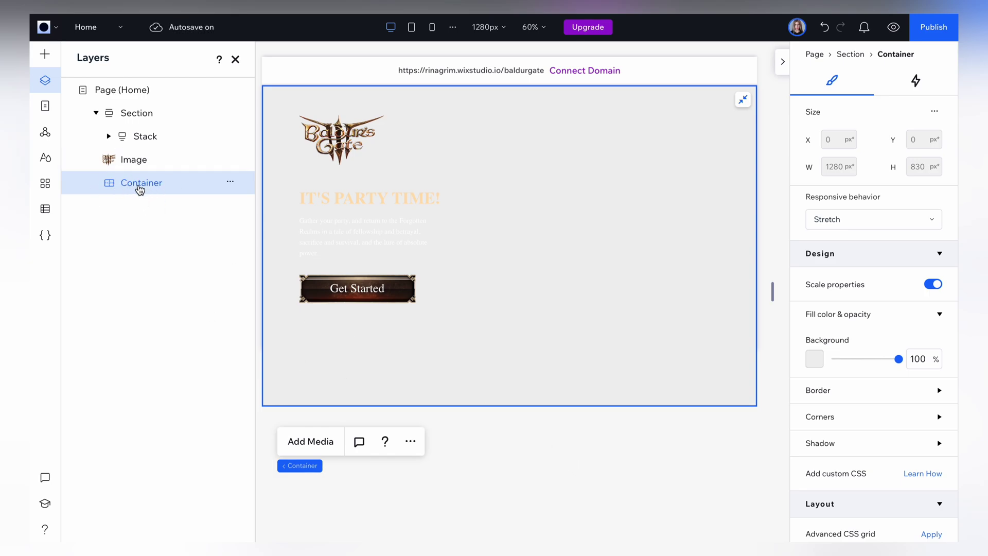
Add a video box to the hero and stretch it to fill the whole section.
click(46, 58)
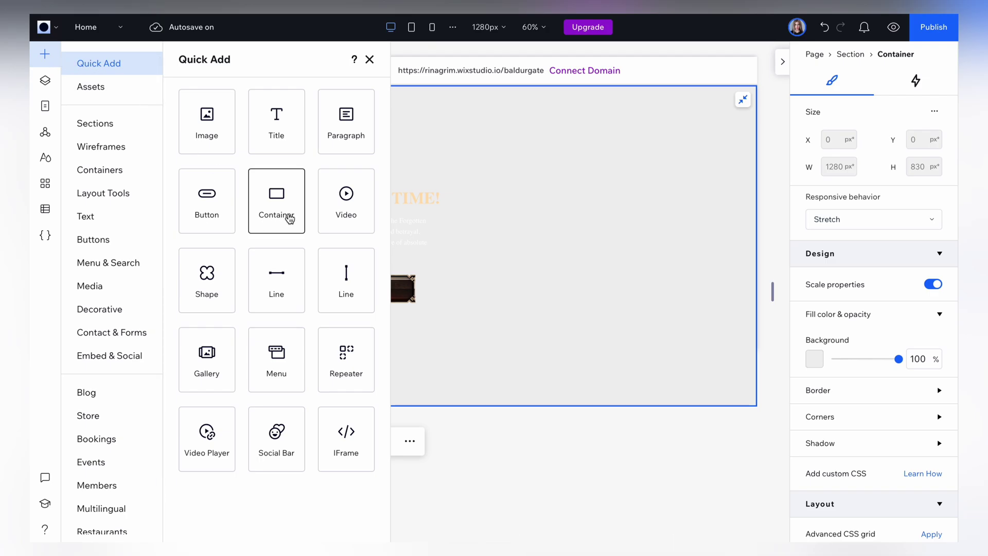
drag(346, 198, 578, 226)
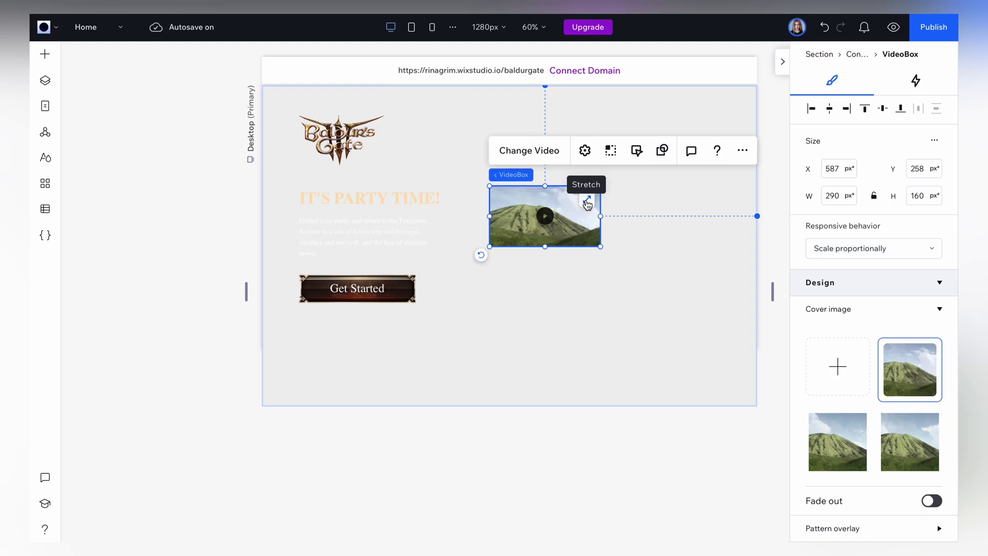
click(586, 201)
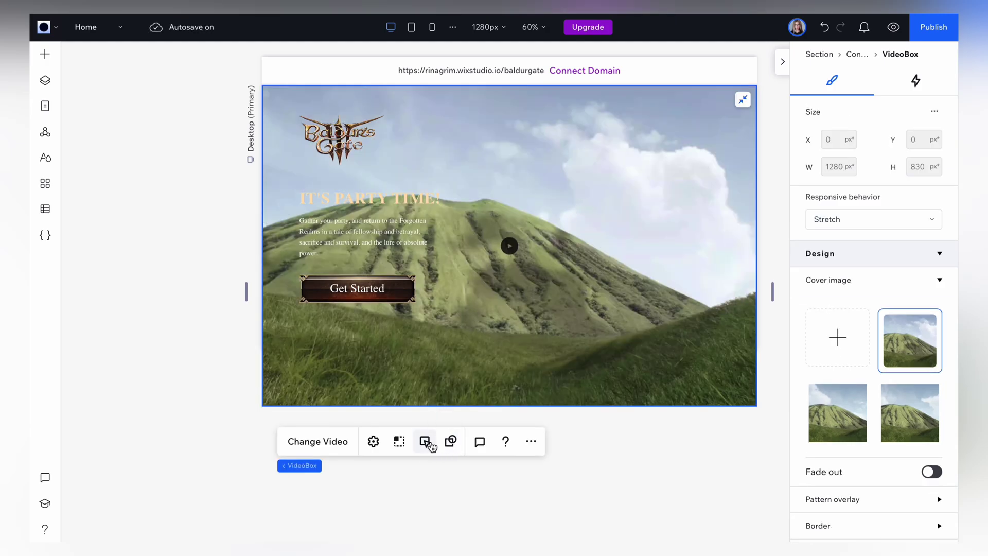
Set the video's behaviour to play Automatically, No pause, and Loops.
click(424, 442)
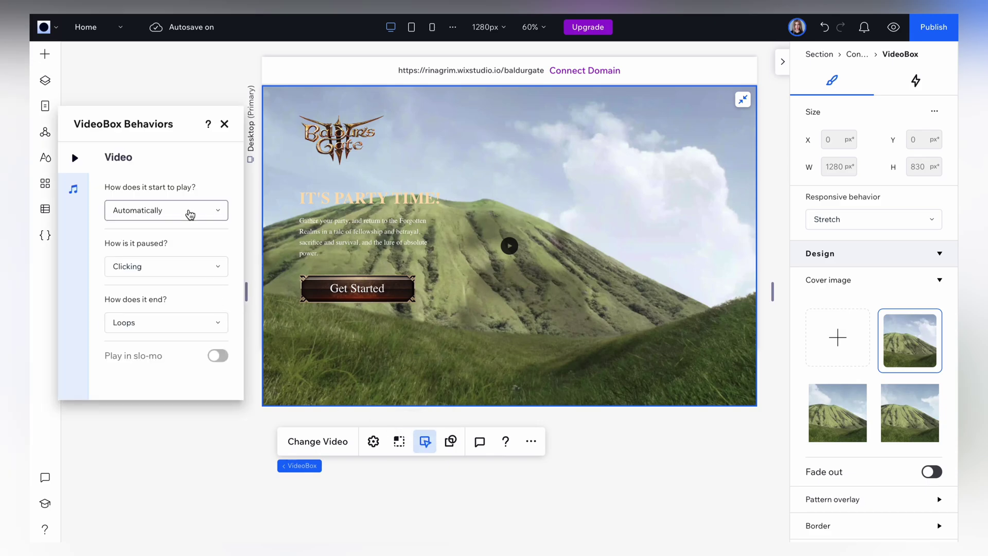
click(190, 213)
click(190, 214)
click(175, 267)
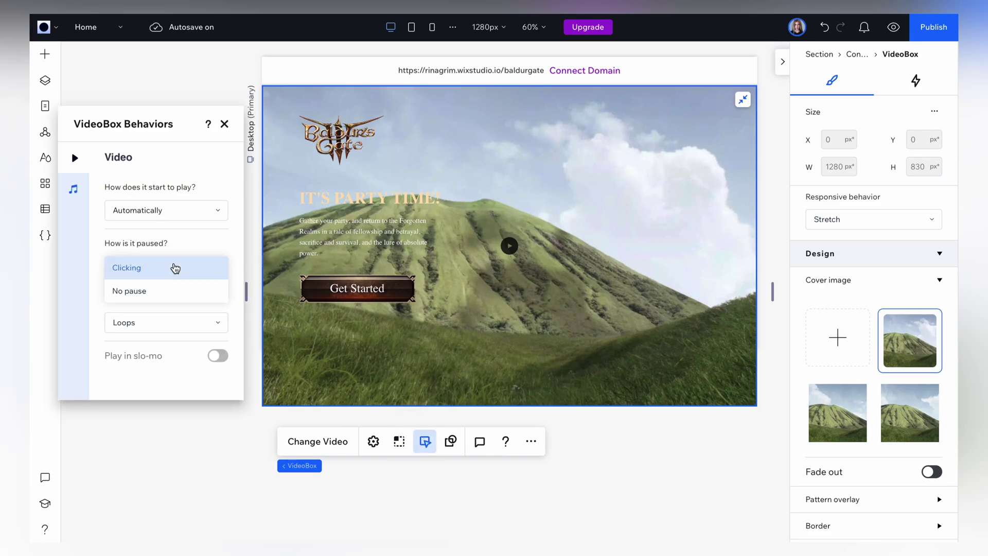
click(156, 290)
click(156, 323)
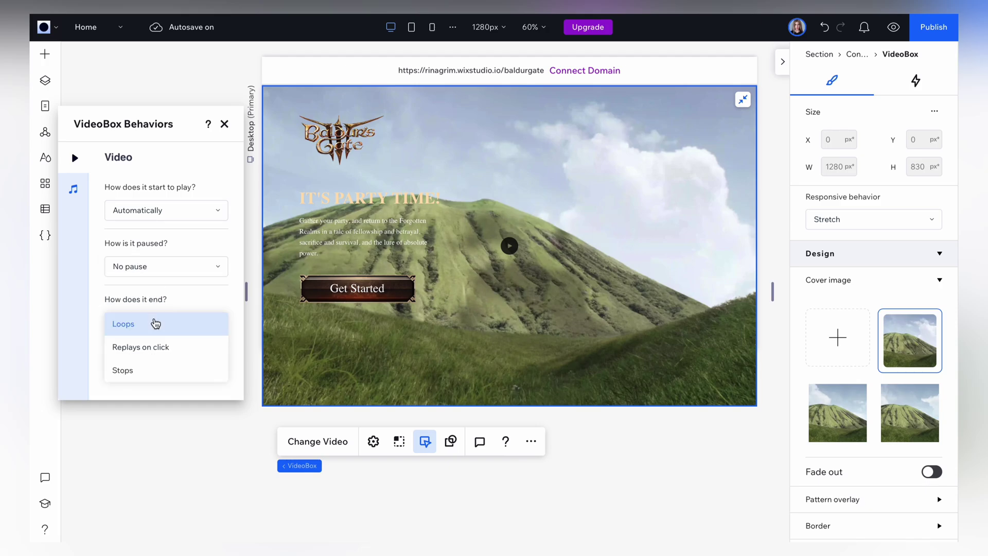
click(155, 323)
click(509, 245)
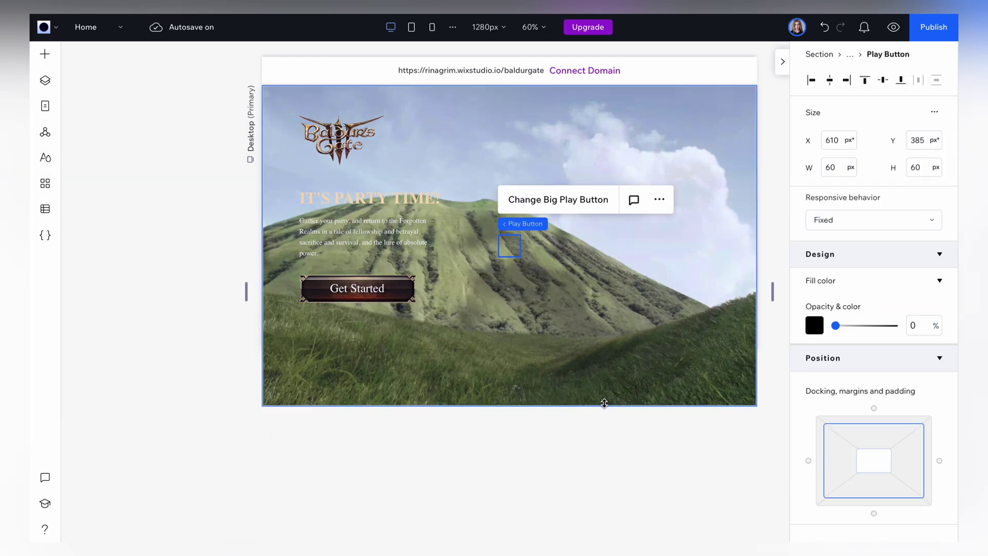
click(614, 380)
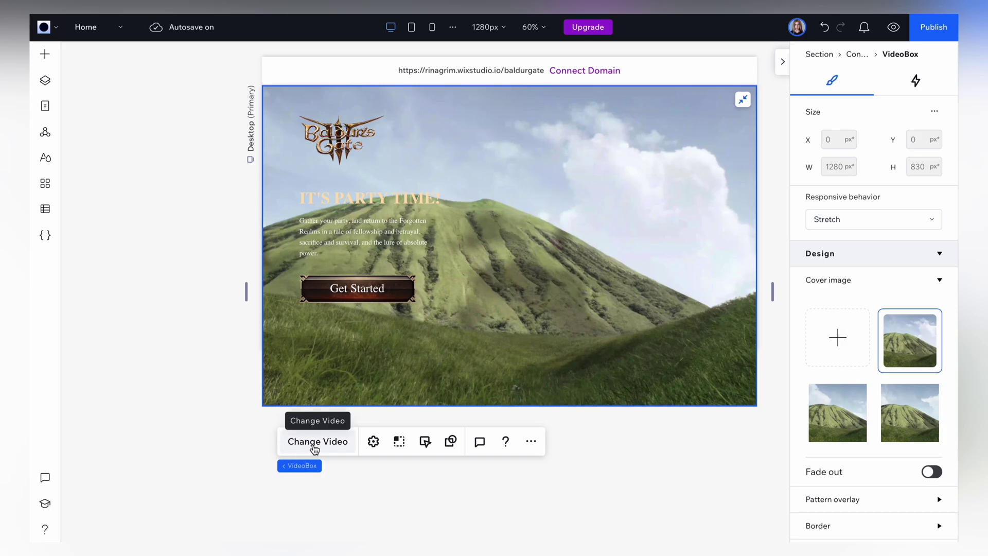
Replace the mountain footage with Baldur gate.mov from Site Files.
click(336, 446)
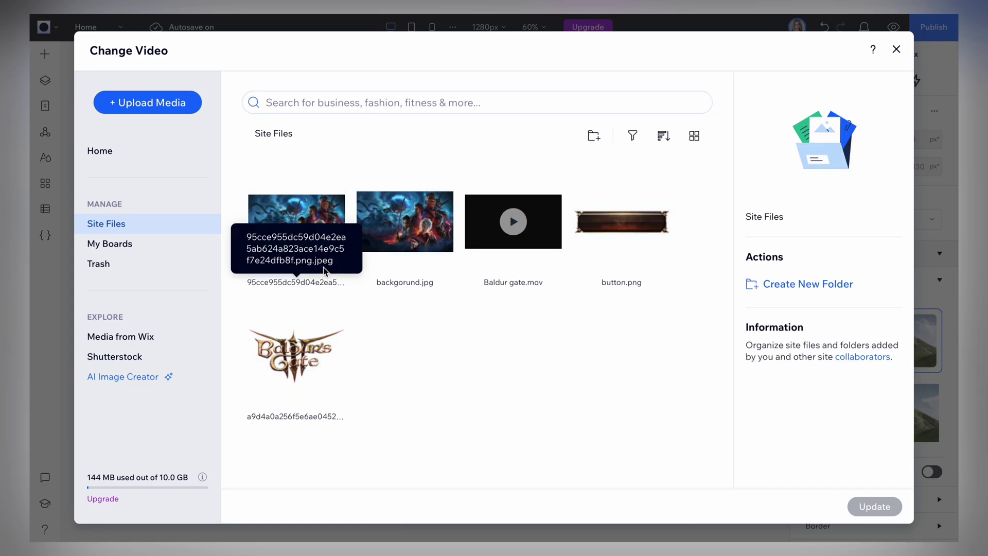
click(519, 247)
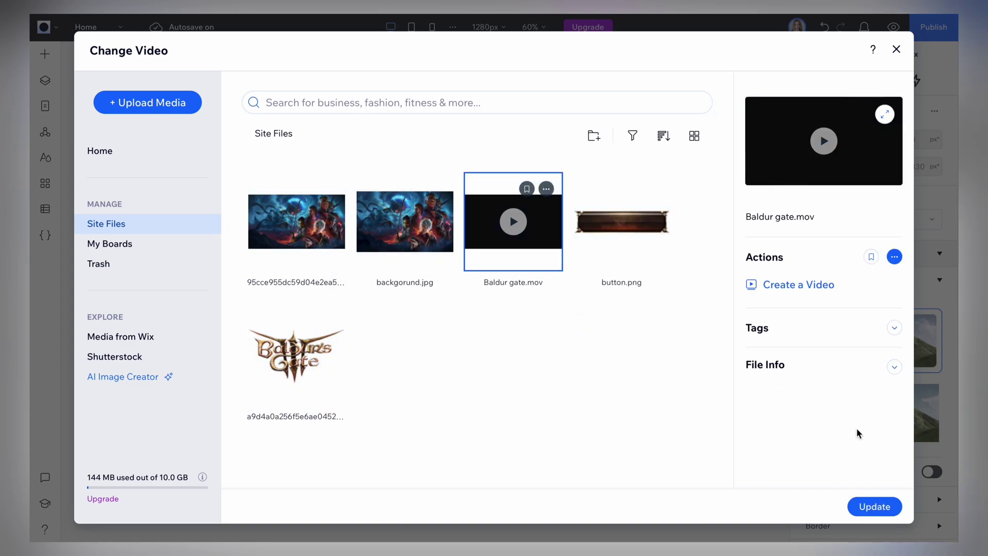
click(868, 507)
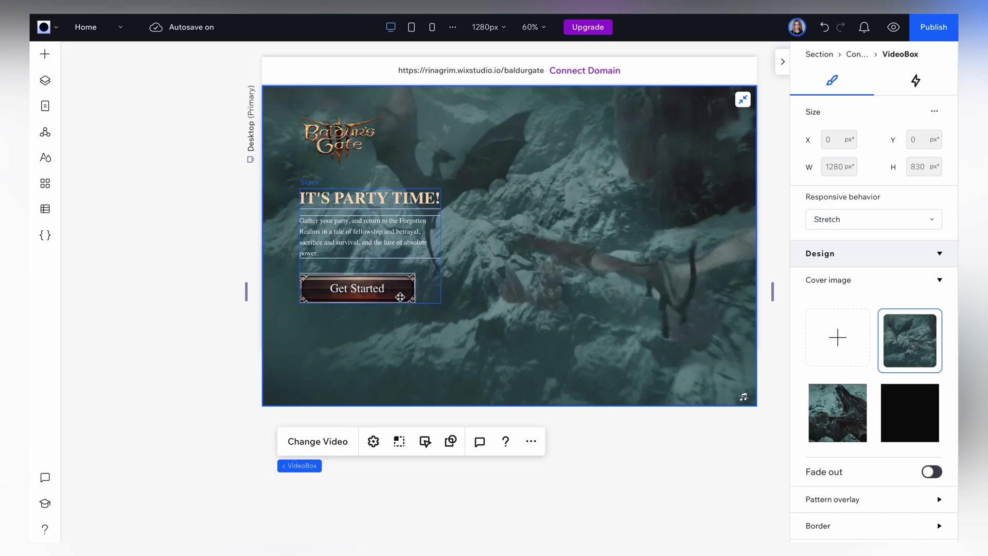
Give the Get Started button container a Hover animation that fades the background video Container.
click(400, 296)
click(399, 290)
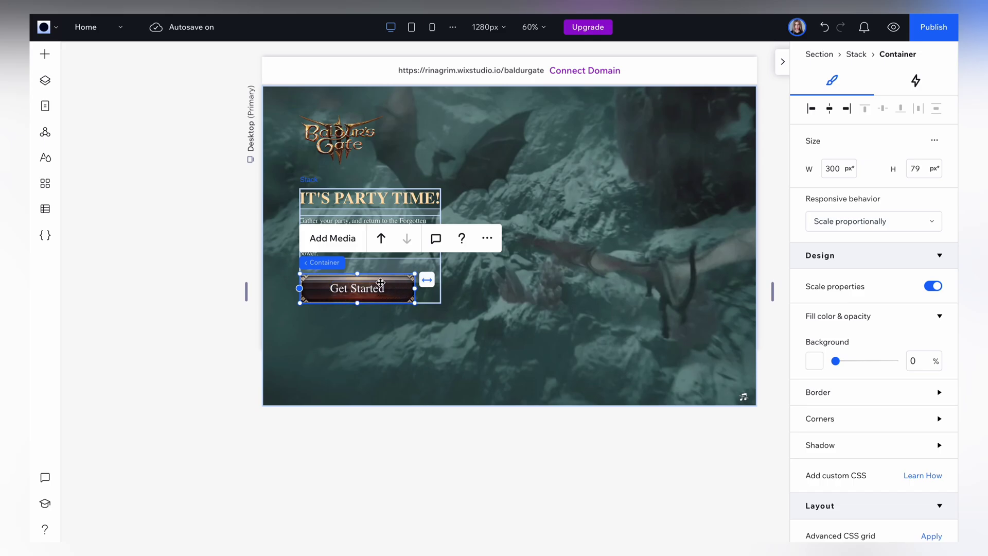
click(44, 80)
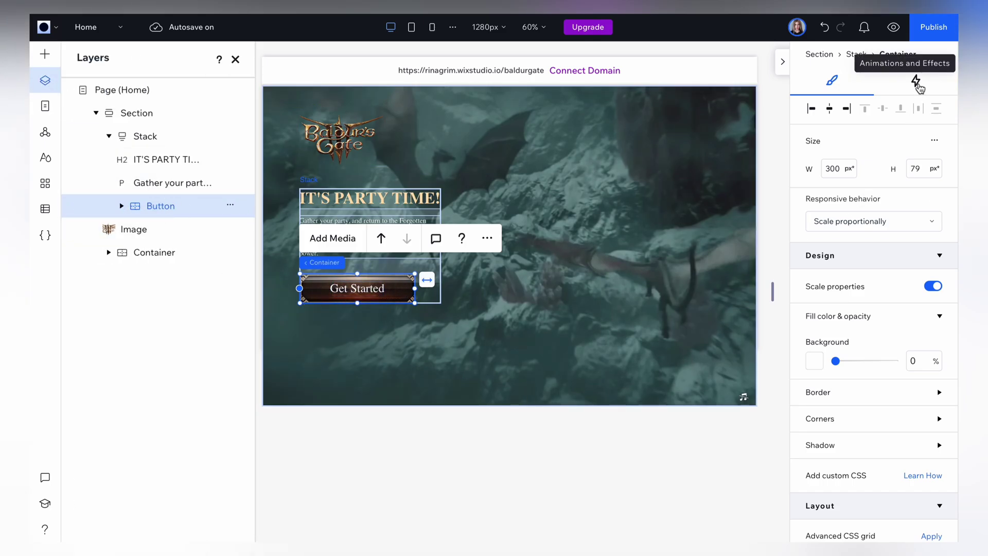
click(915, 81)
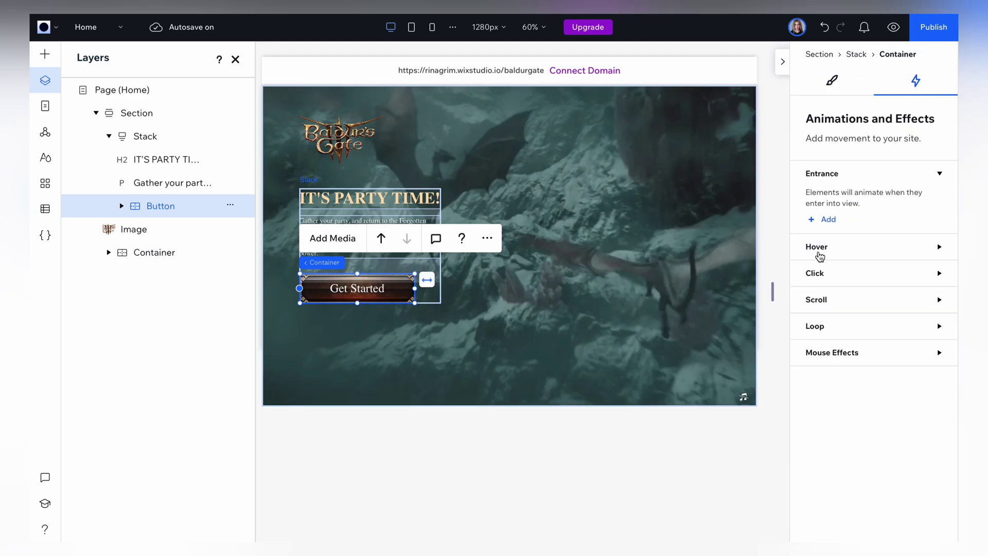
click(820, 255)
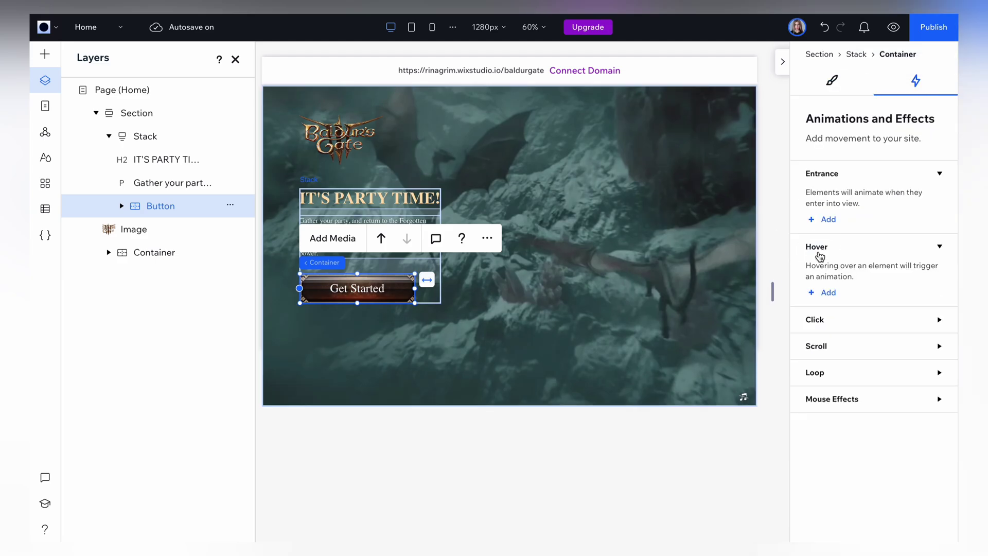
click(828, 293)
click(863, 212)
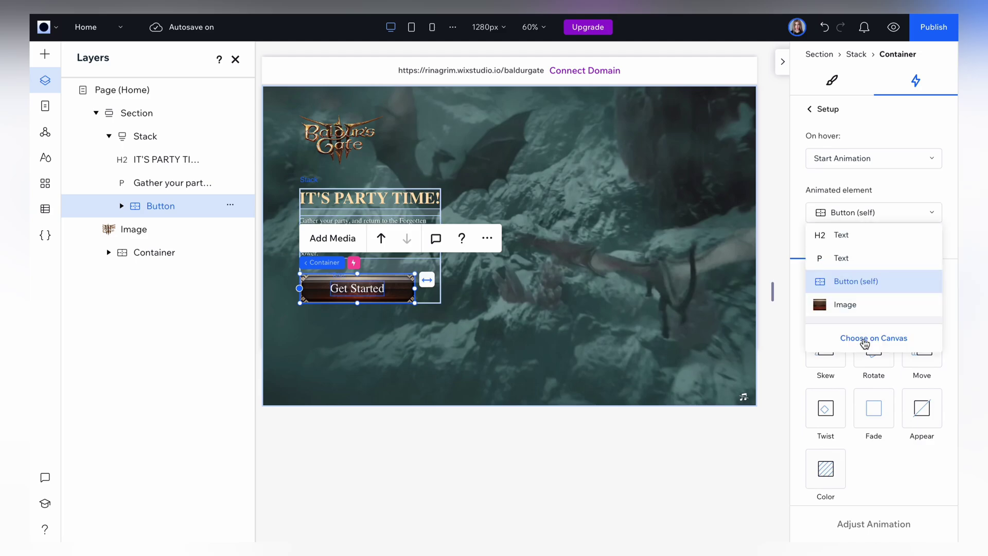
click(861, 338)
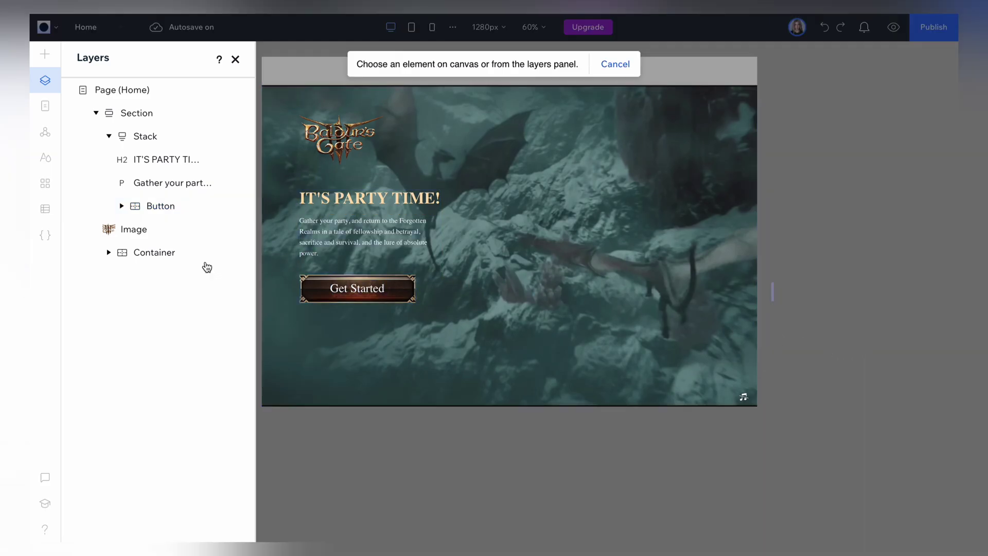
click(173, 259)
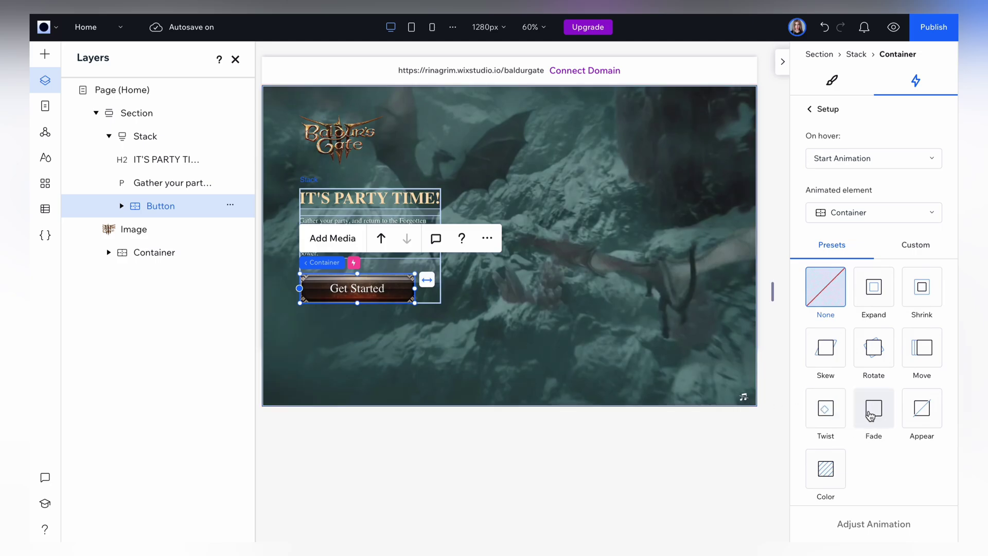
click(870, 415)
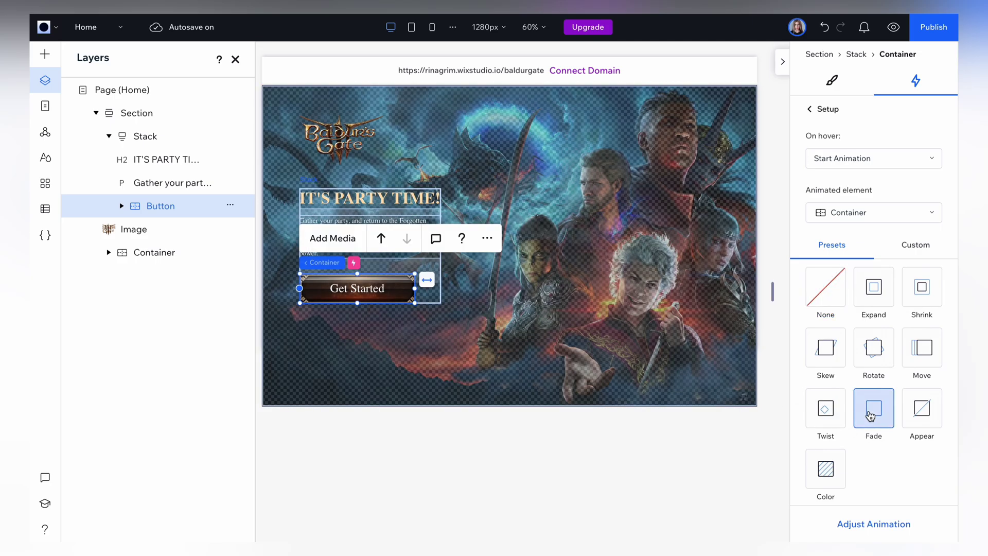